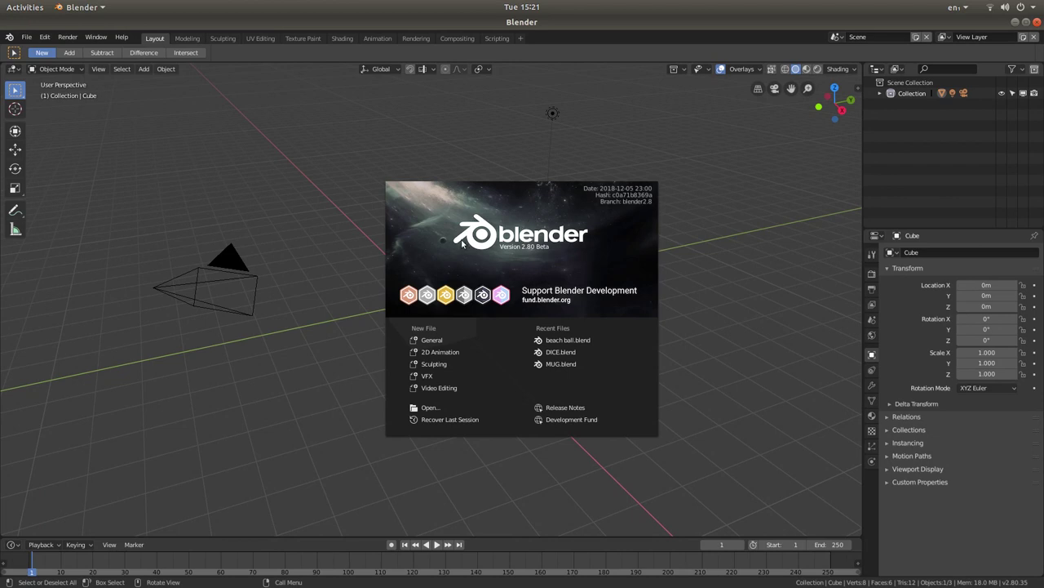
Step: Close the splash screen and delete the default cube
click(533, 226)
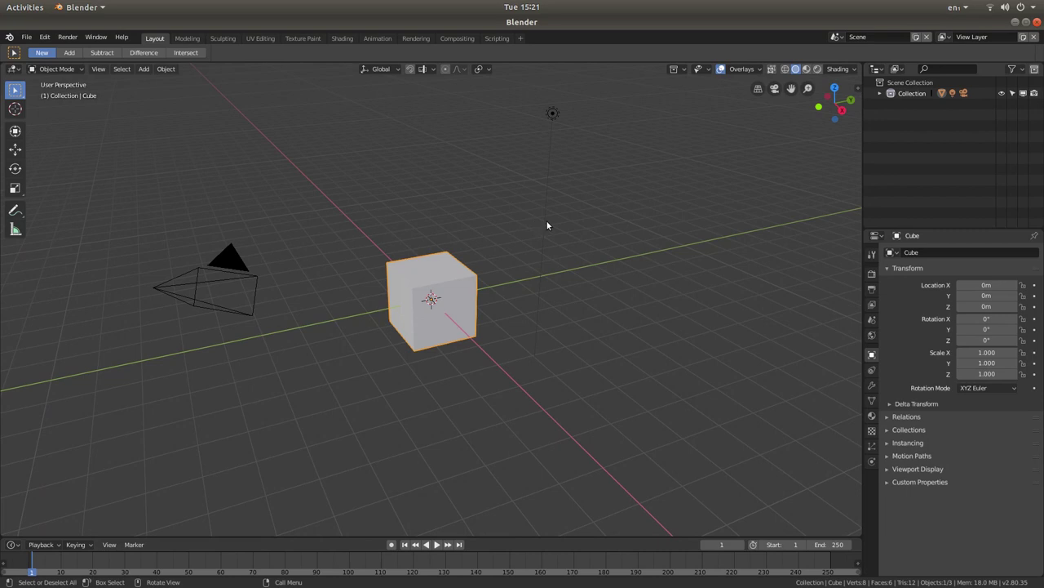
right_click(425, 283)
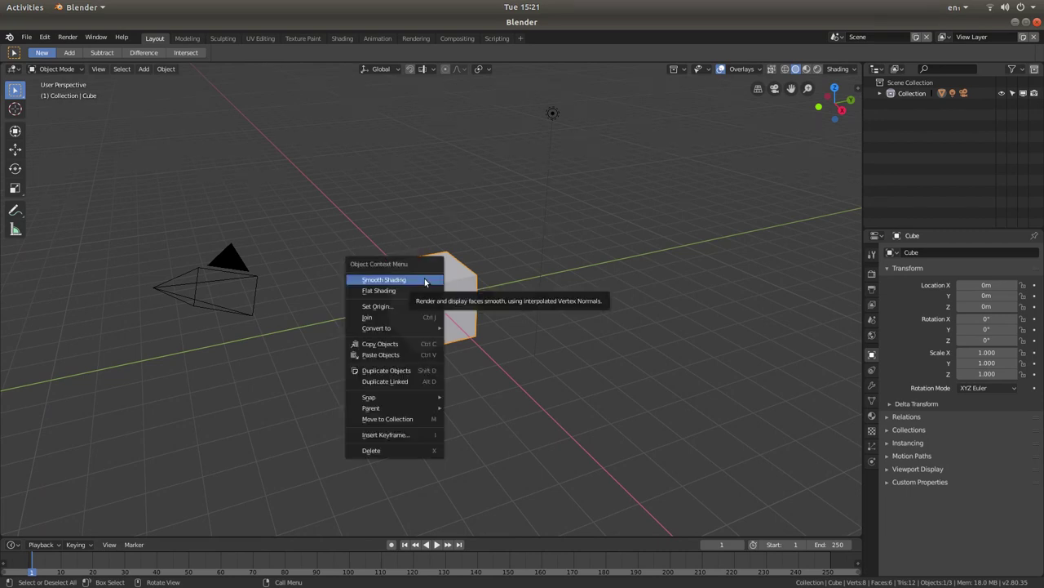
click(380, 450)
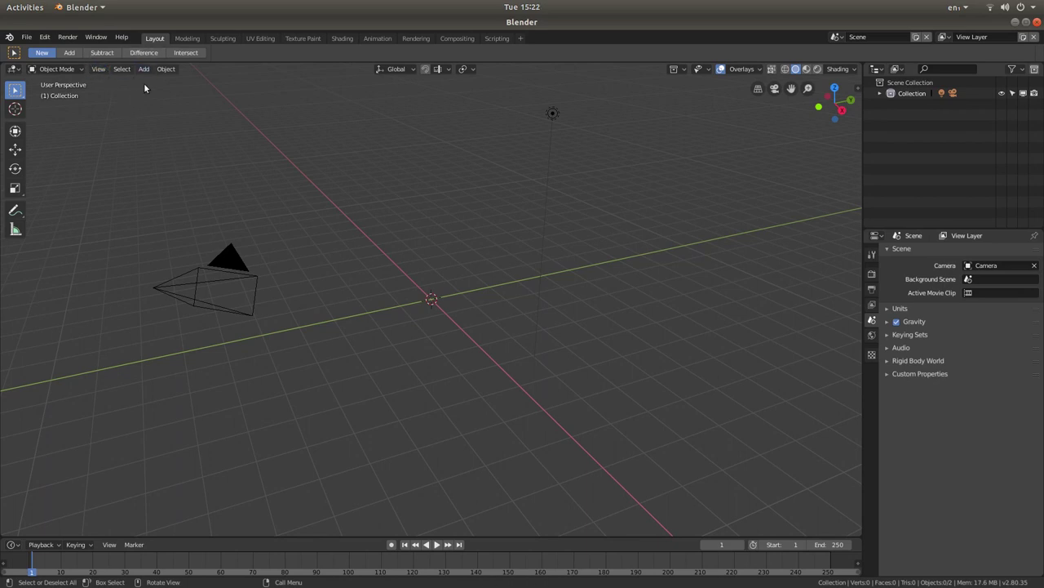
Step: Switch the viewport to the Top viewpoint
click(99, 71)
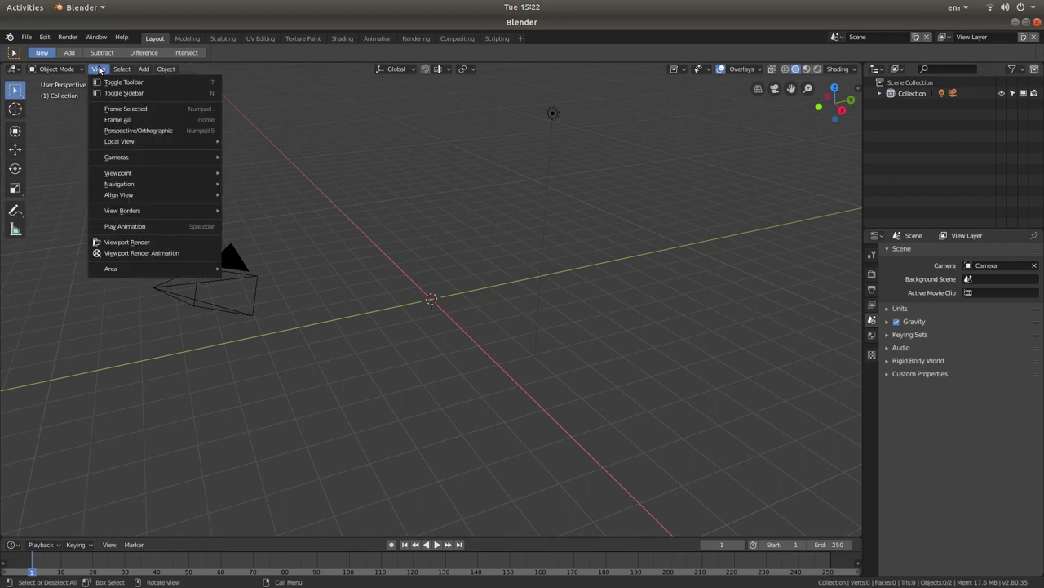
mouse_move(116, 176)
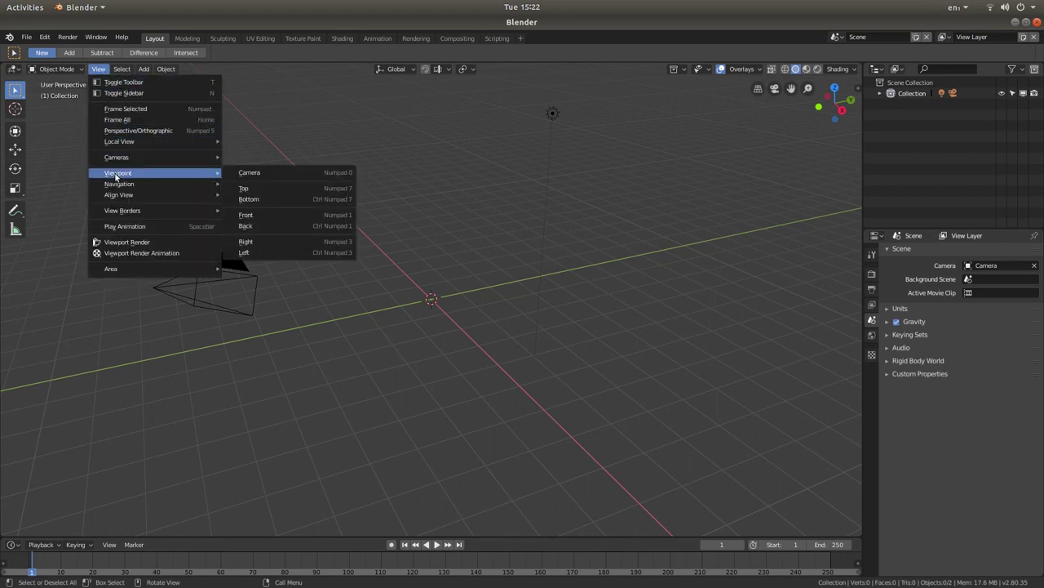
click(286, 189)
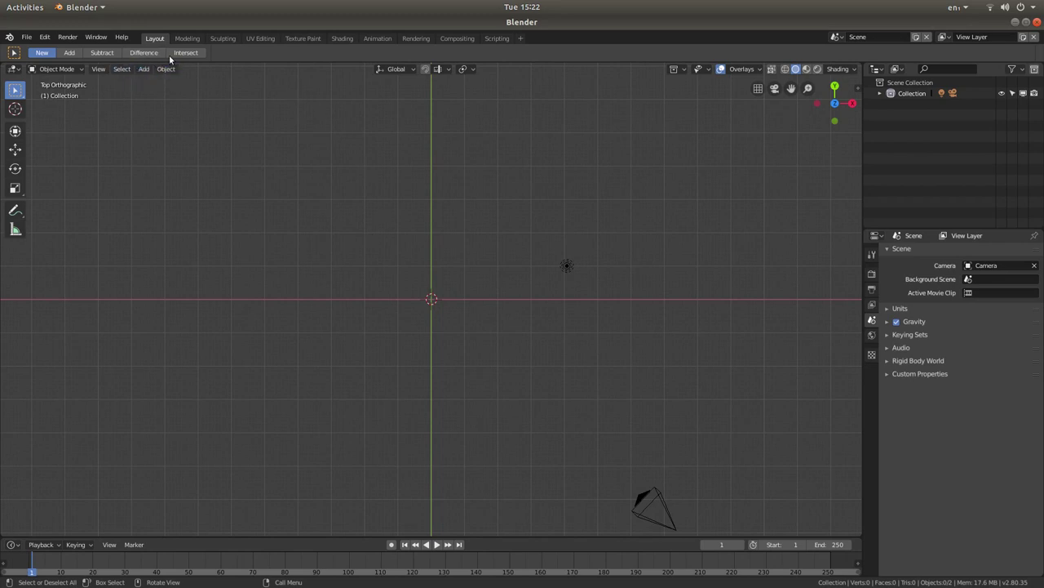
Step: Add a Plane mesh at location 0 m with scale 1.000 and zoom in on it
click(144, 71)
click(145, 71)
click(144, 71)
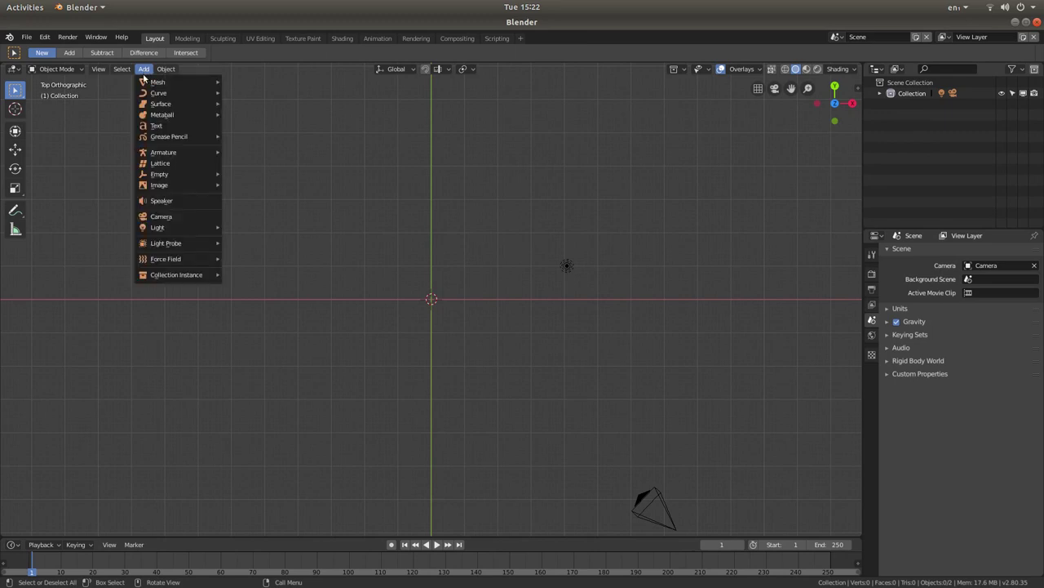
mouse_move(143, 83)
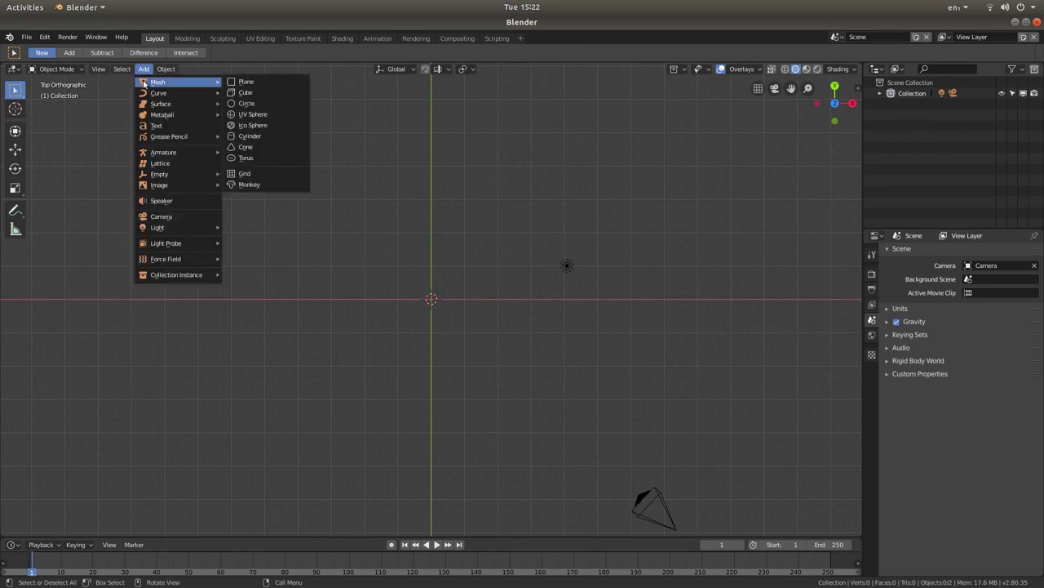
click(253, 85)
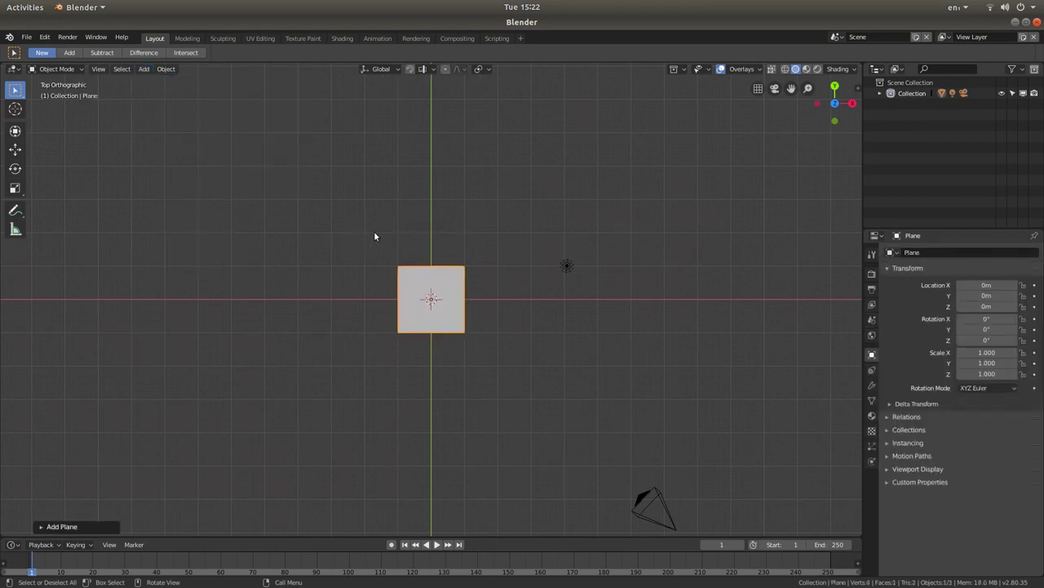
scroll(374, 237, up, 6)
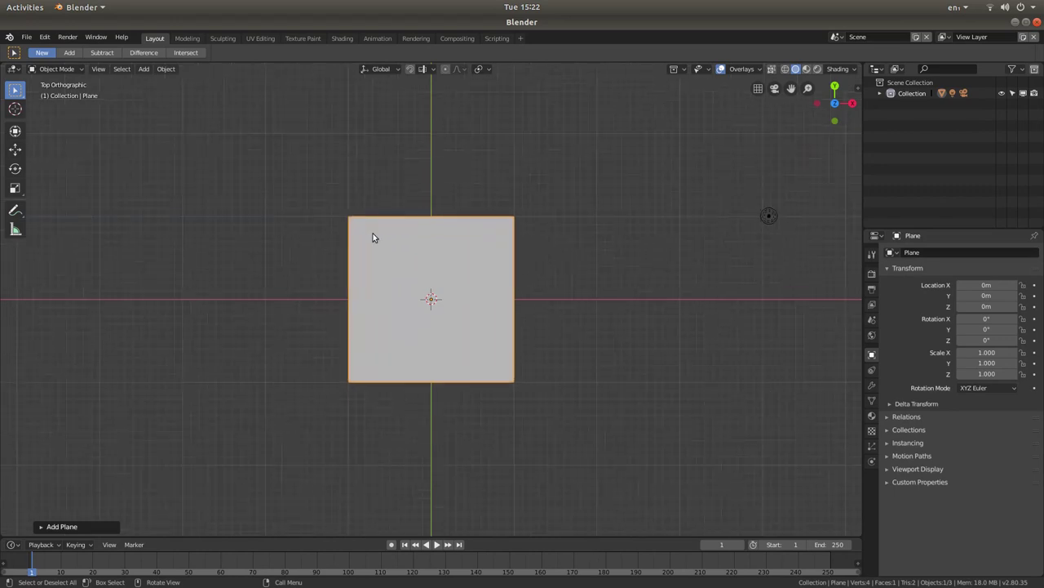
scroll(374, 237, up, 2)
scroll(374, 237, down, 5)
scroll(374, 237, up, 4)
scroll(419, 211, up, 2)
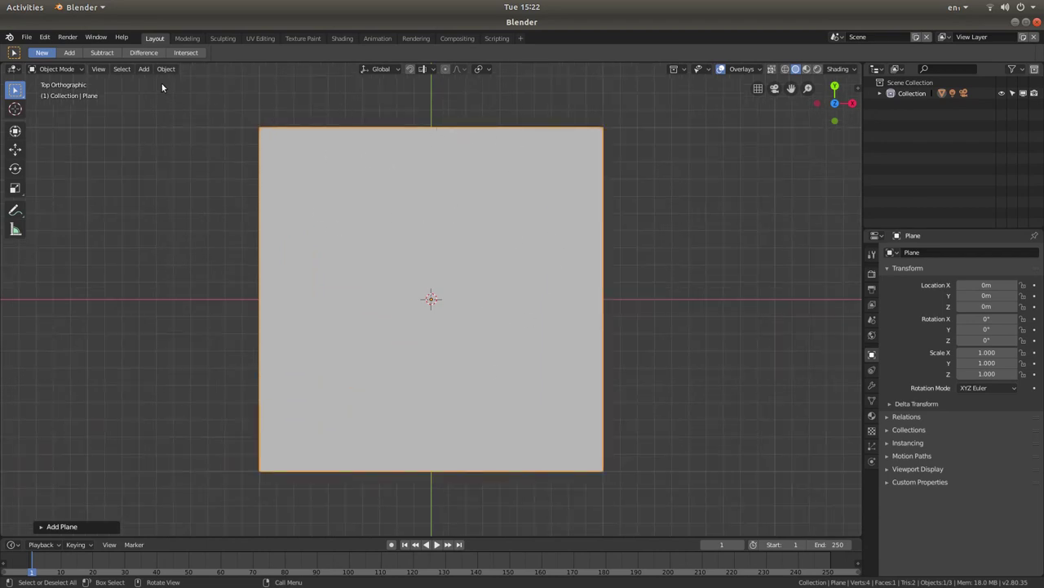
click(54, 70)
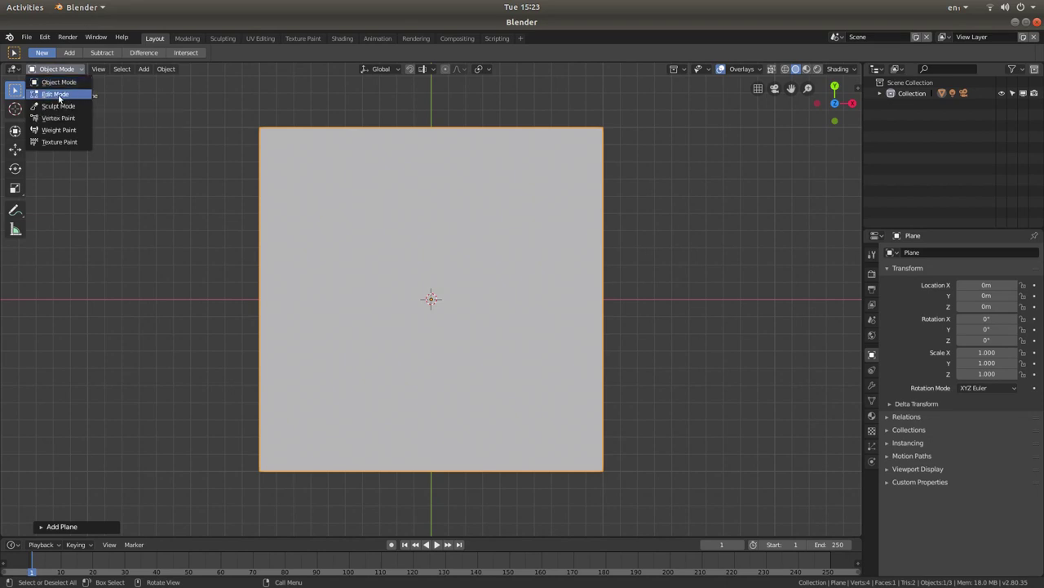
click(50, 95)
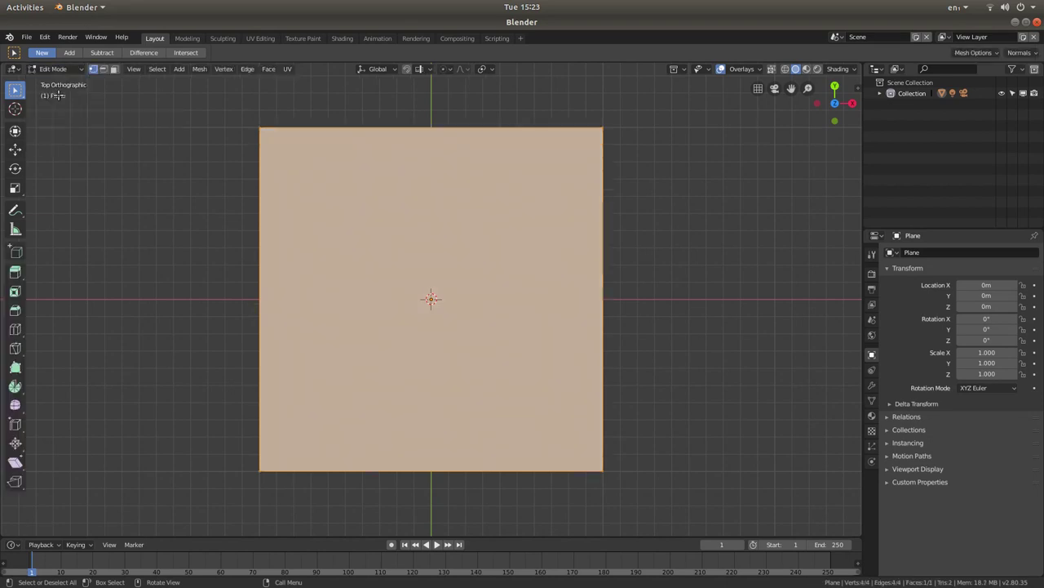
click(601, 469)
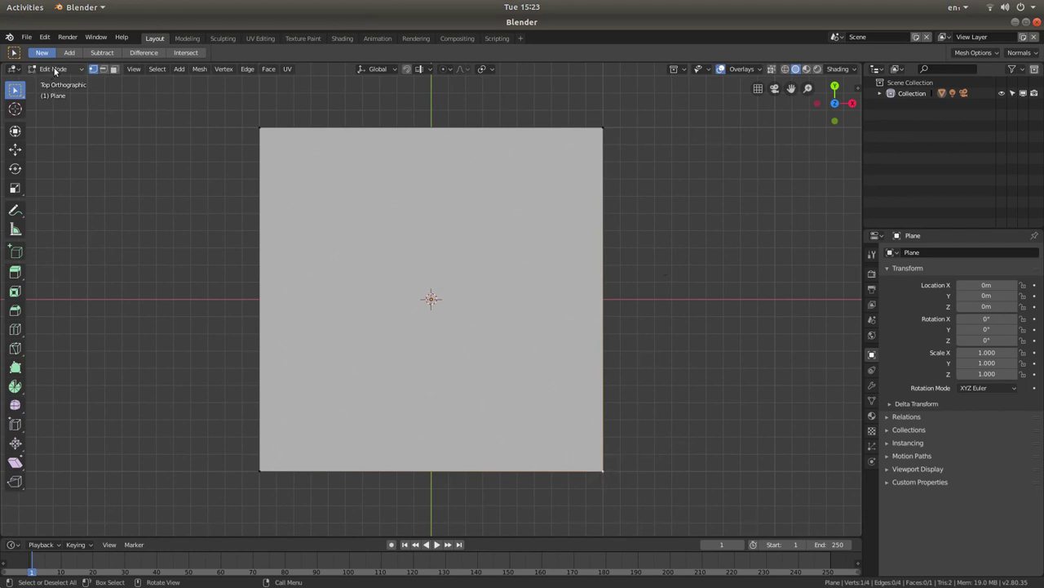
click(52, 71)
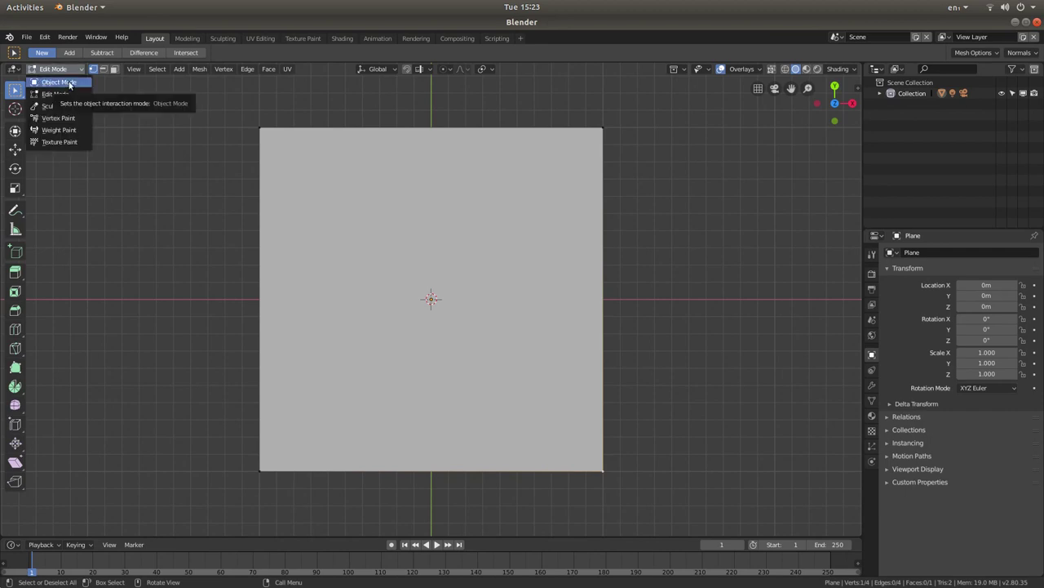
click(70, 83)
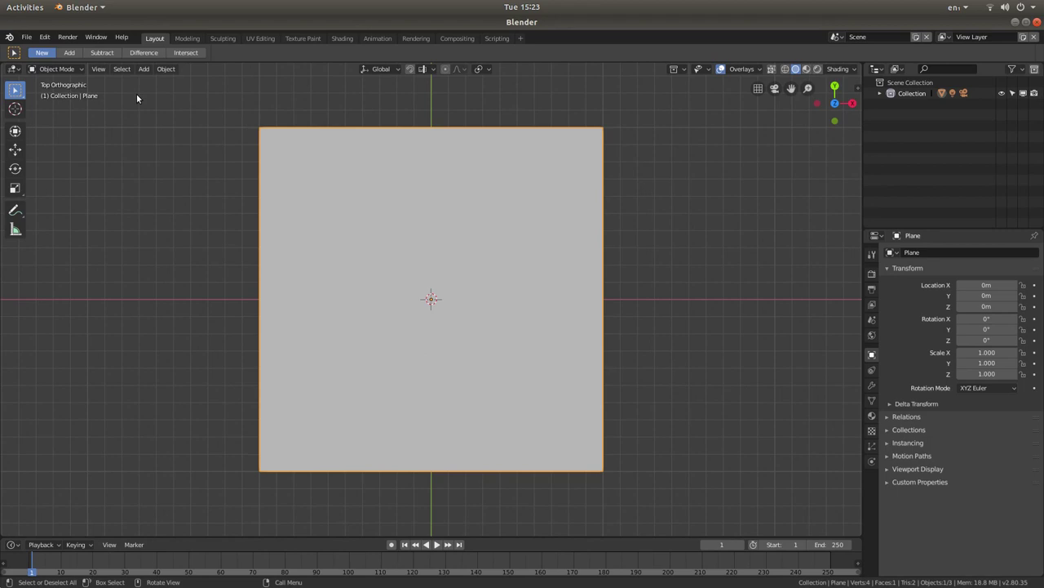
Step: Switch to the Front viewpoint and zoom out so the plane shows as a line
click(99, 70)
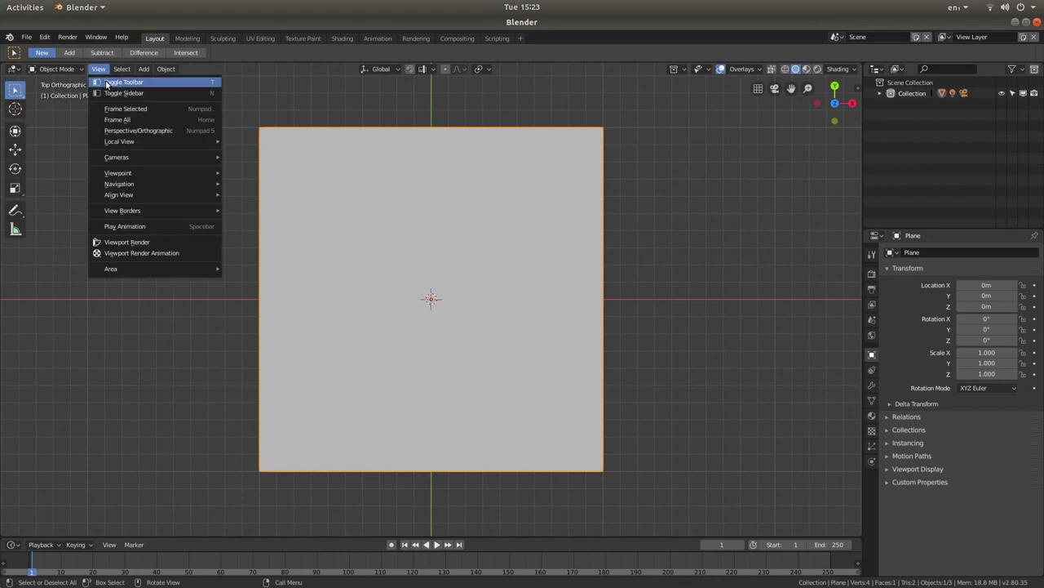
mouse_move(118, 172)
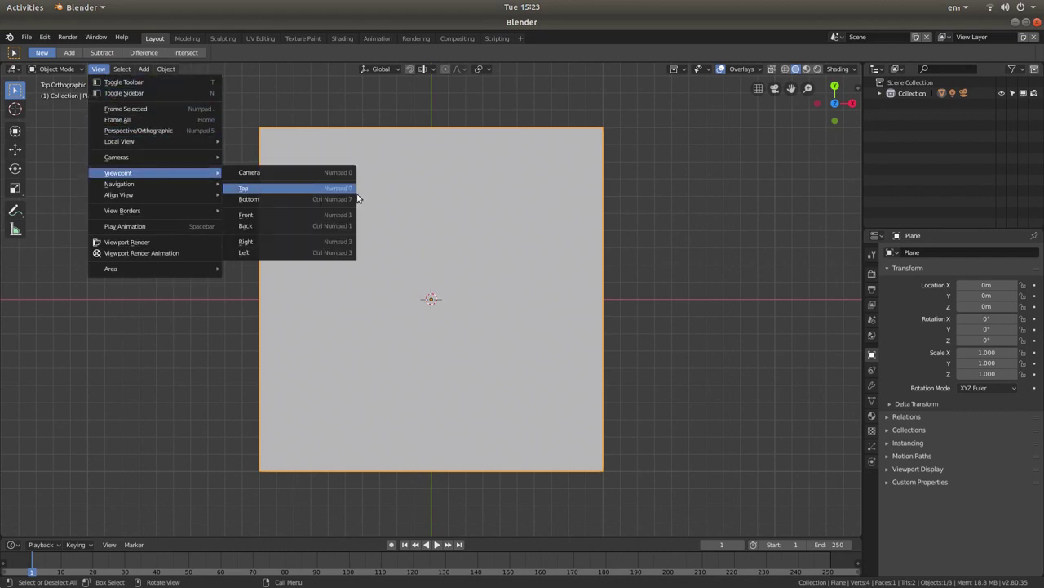
click(272, 216)
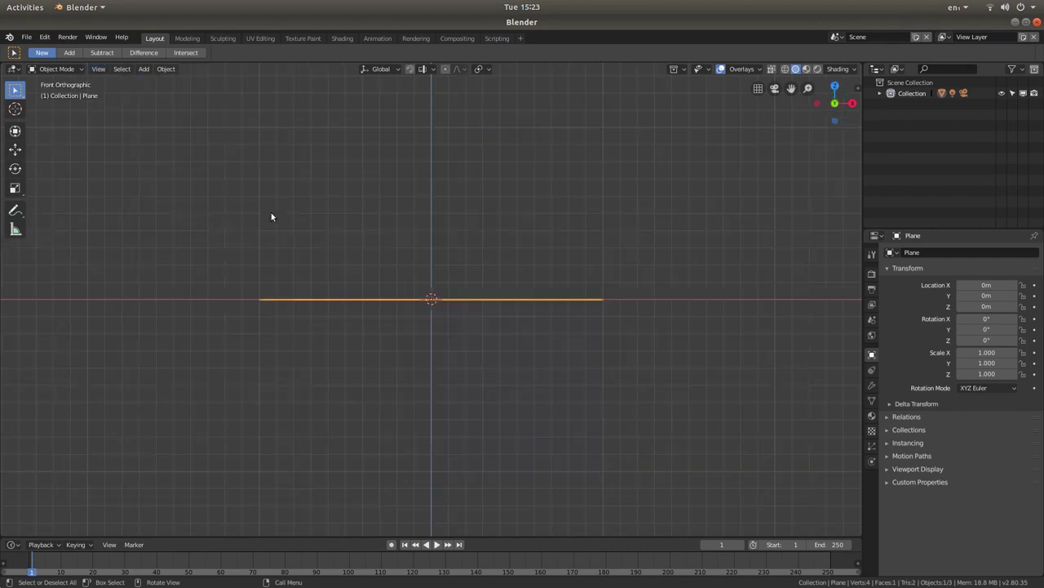
scroll(450, 261, down, 5)
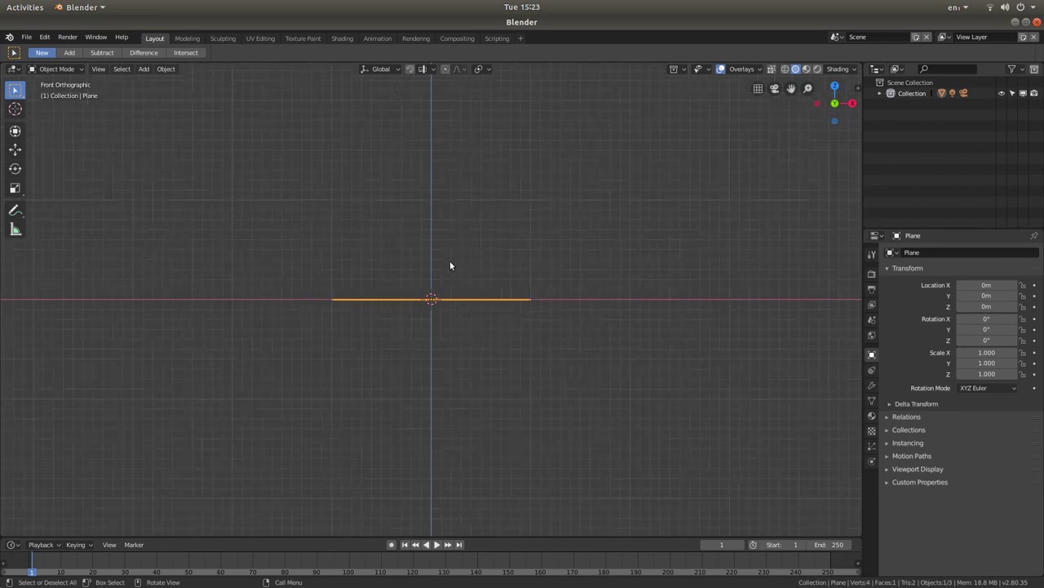
scroll(450, 266, down, 2)
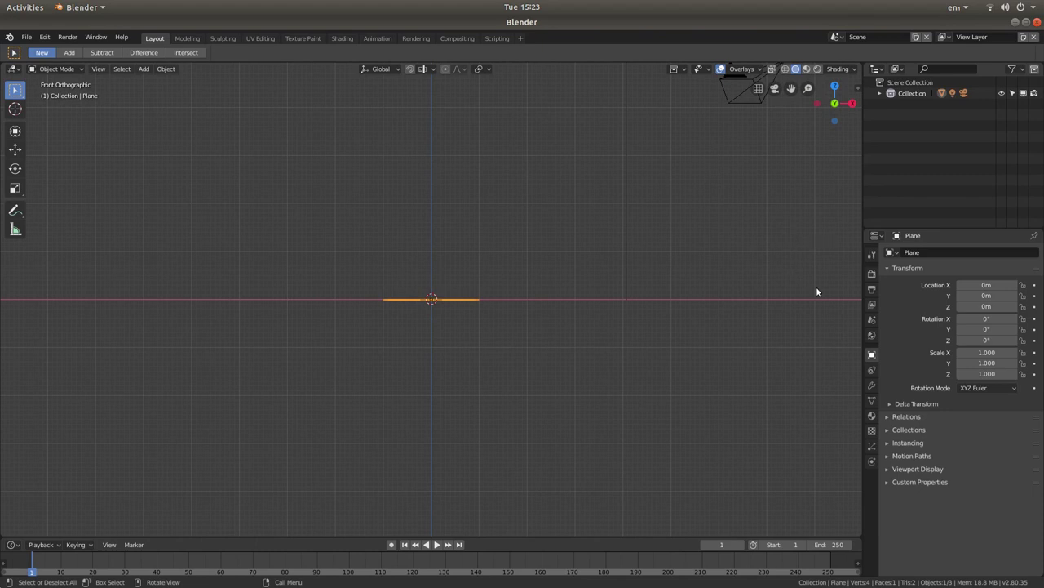
Step: Add a Screw modifier to the plane (Z axis, 360° angle, 16 steps)
click(872, 386)
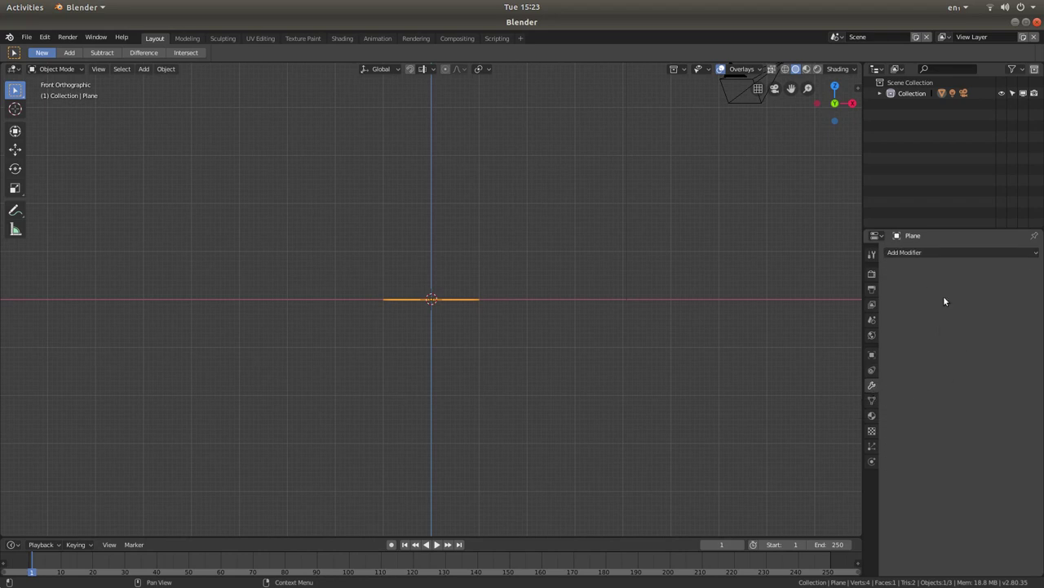
click(909, 252)
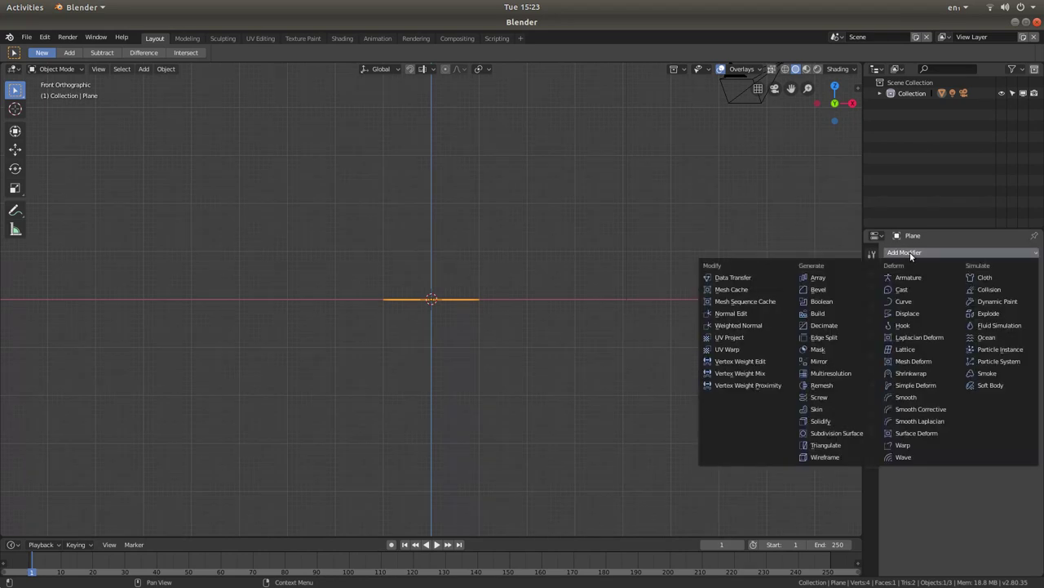
click(833, 401)
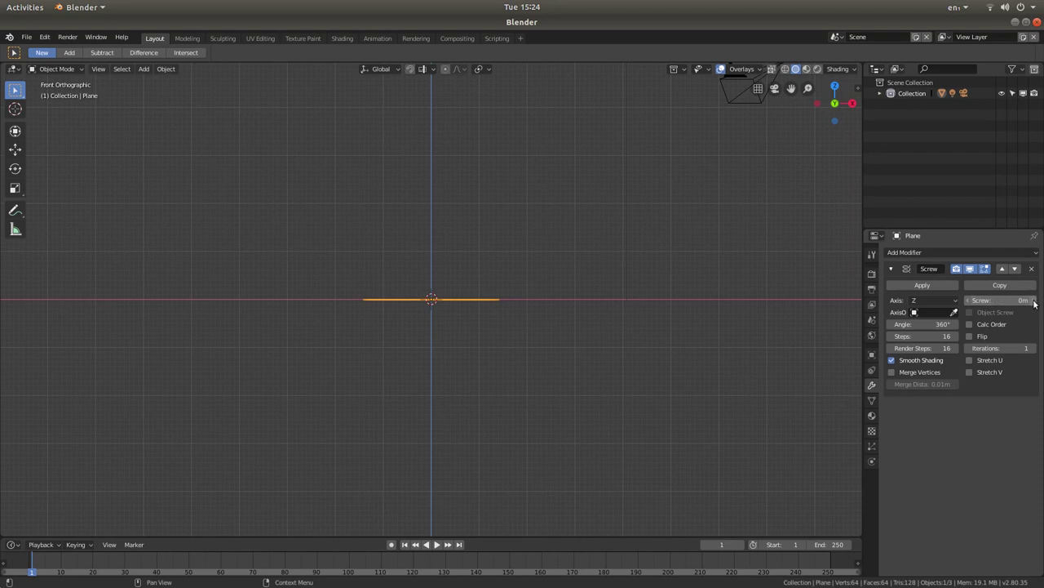
Step: Adjust the Screw offset and raise the Iterations count with eleven increments
drag(1034, 304, 1015, 302)
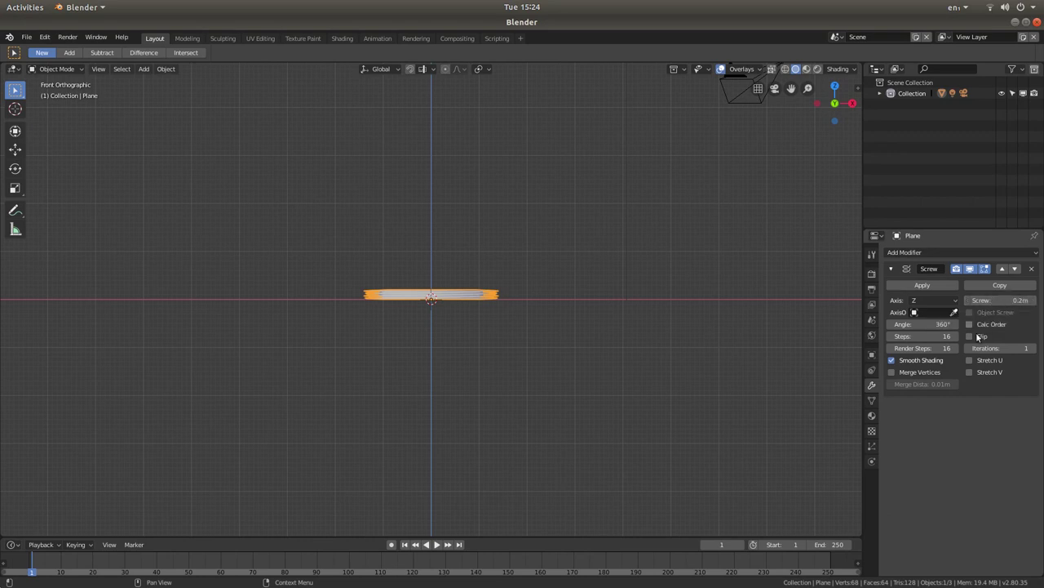
click(1036, 349)
click(1035, 350)
click(1035, 349)
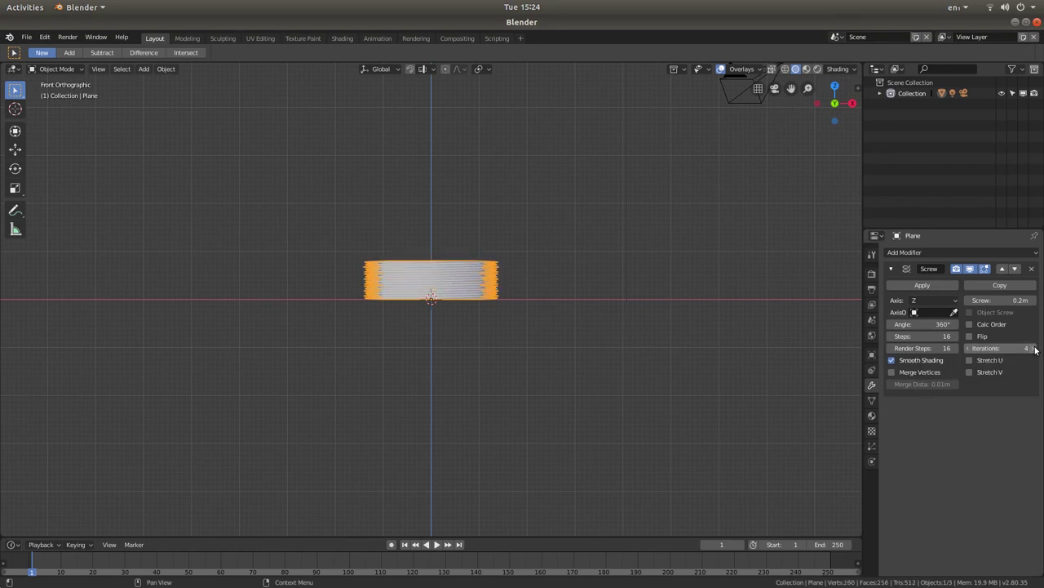
click(1036, 349)
click(1036, 350)
click(1035, 350)
click(1035, 350)
click(1036, 349)
click(1036, 350)
click(1035, 349)
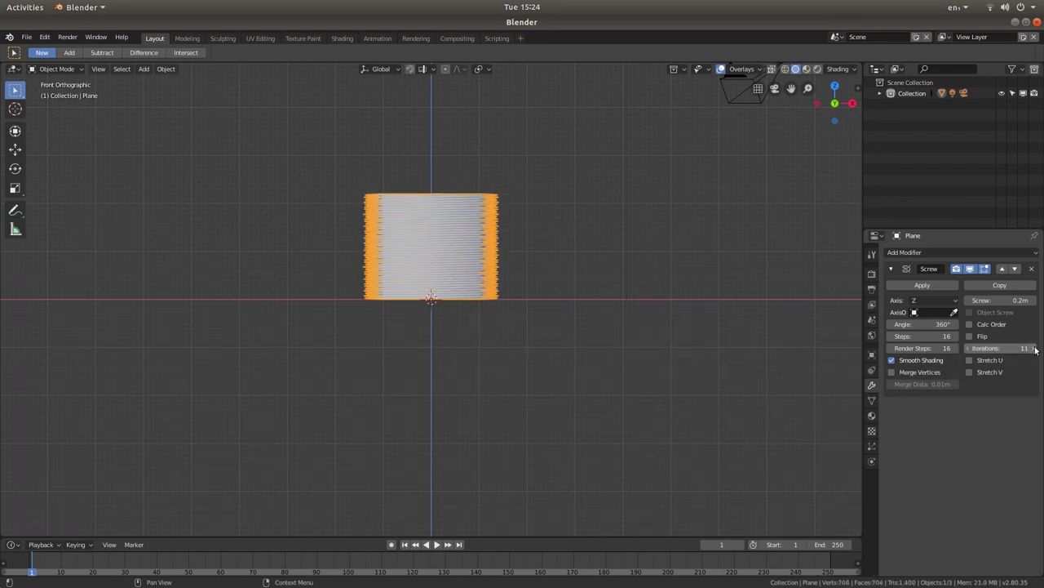
click(1035, 349)
click(1035, 349)
click(1035, 349)
click(1035, 349)
click(1036, 350)
click(1035, 350)
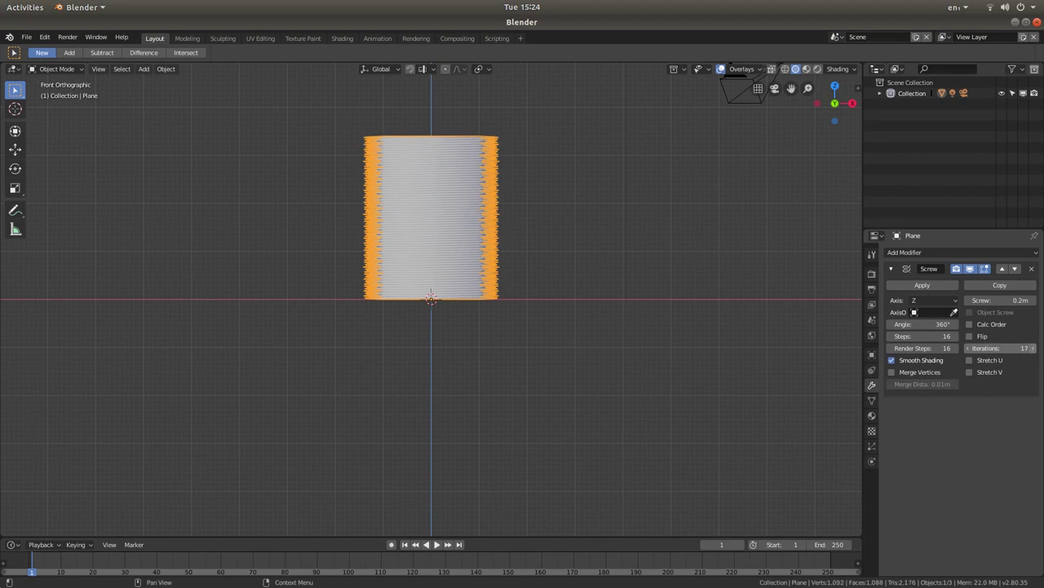
click(1036, 349)
click(1035, 350)
click(1036, 349)
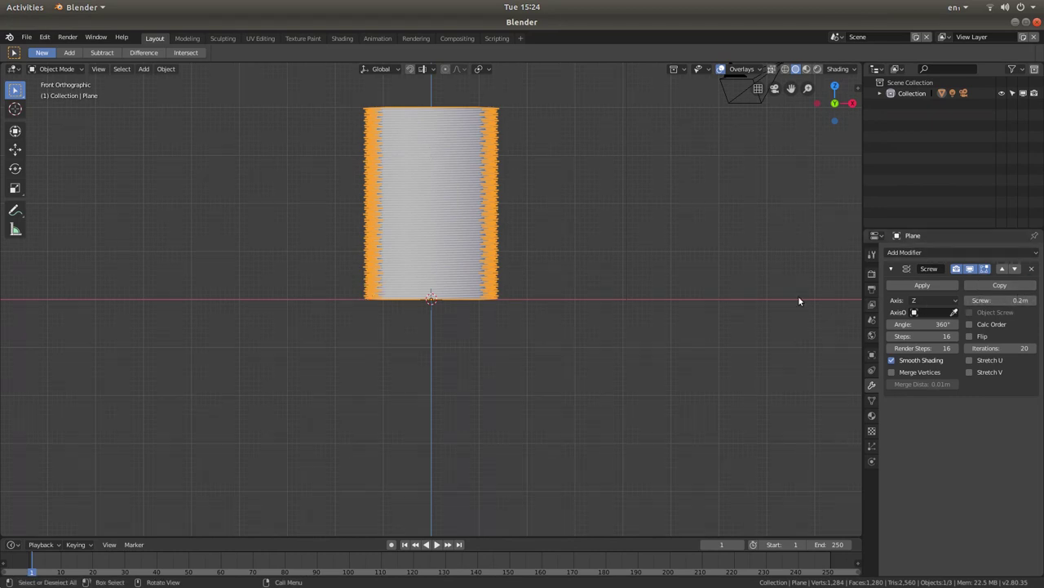
Step: Set Steps and Render Steps to 32 and the screw rise to 0.2 m
click(921, 335)
text(32)
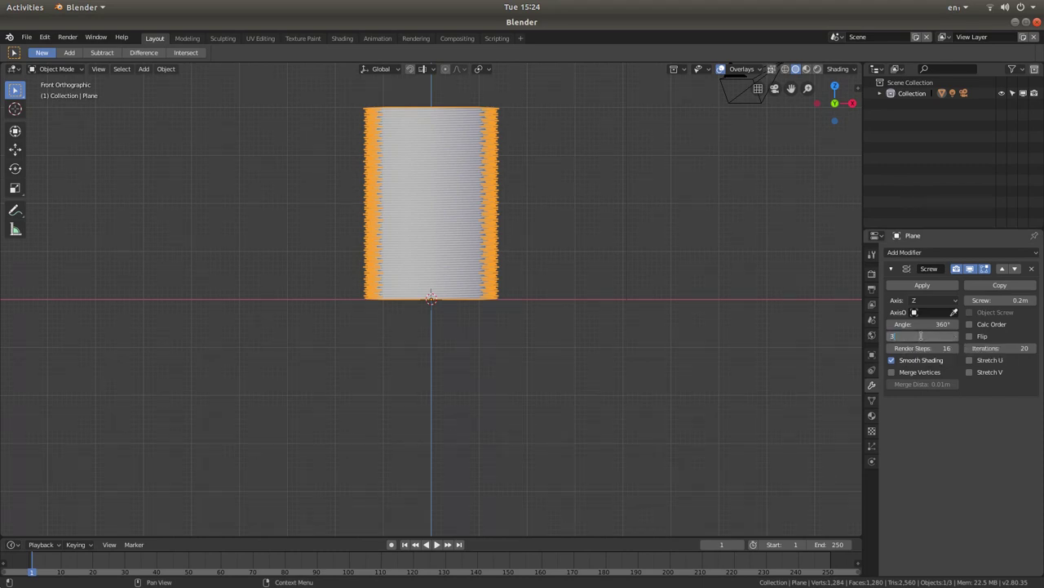
key(Return)
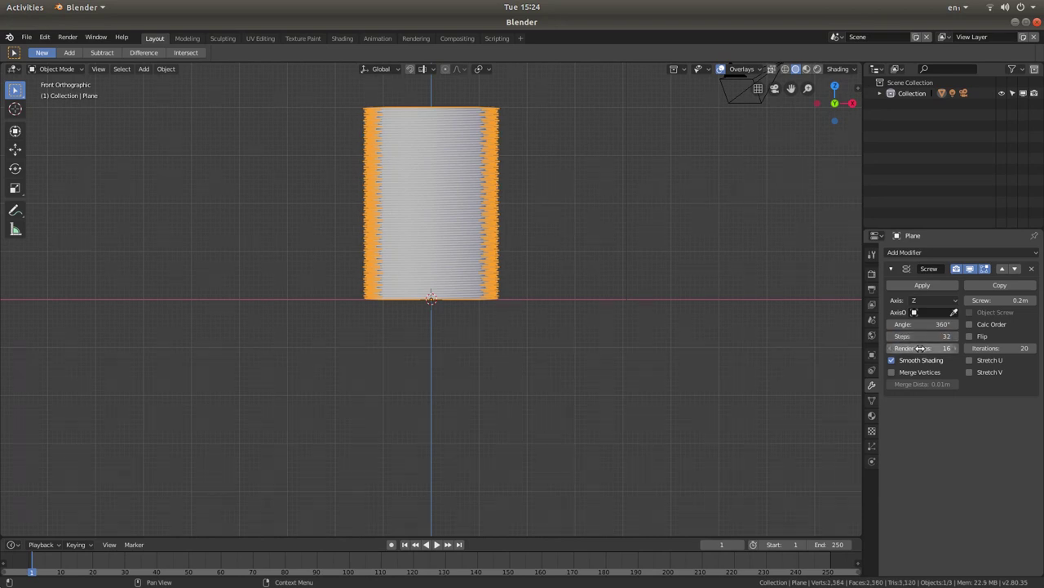
click(922, 349)
text(32)
key(Return)
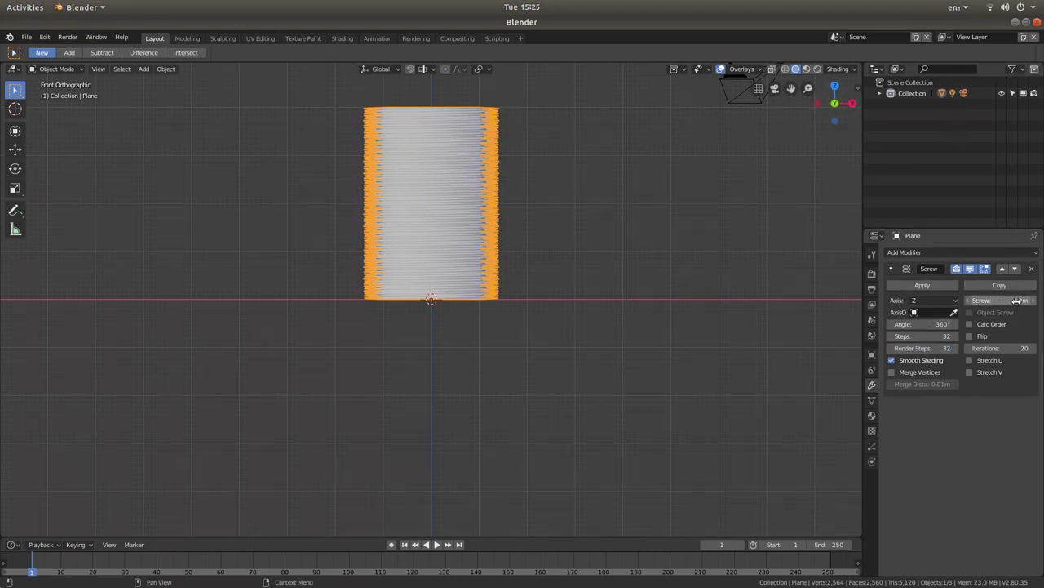
drag(1017, 300, 1043, 302)
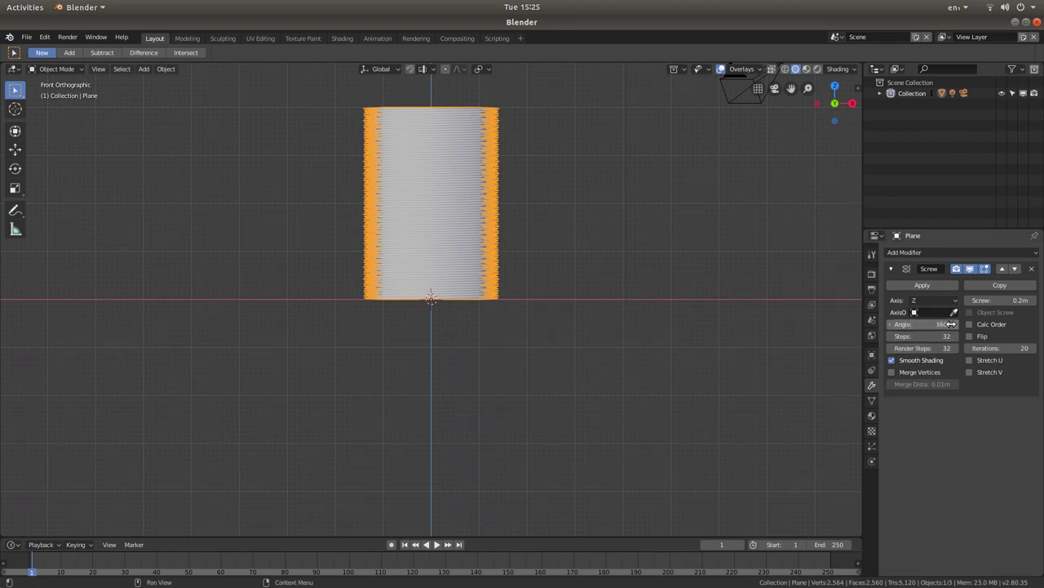
Step: Apply the Screw modifier, then pan and zoom to centre the 2,564-vertex coil
click(917, 285)
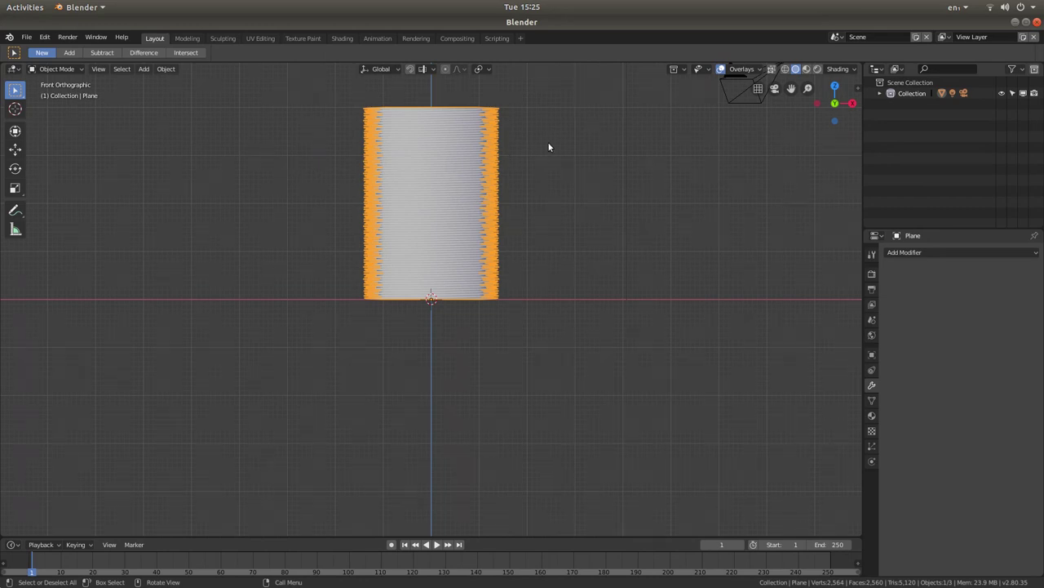
key(shift)
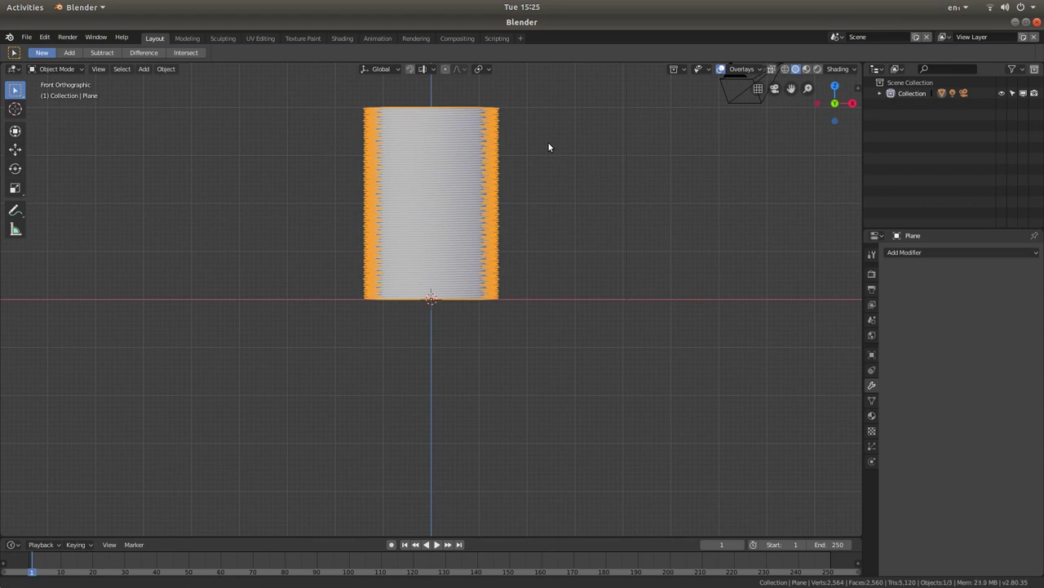
shift+middle_drag(549, 147, 560, 241)
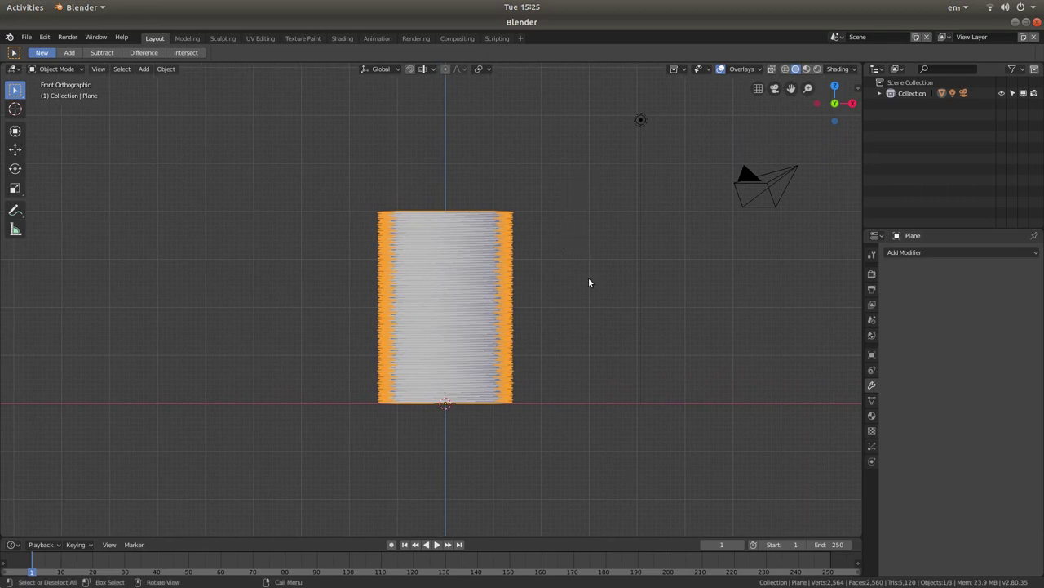
scroll(588, 282, up, 3)
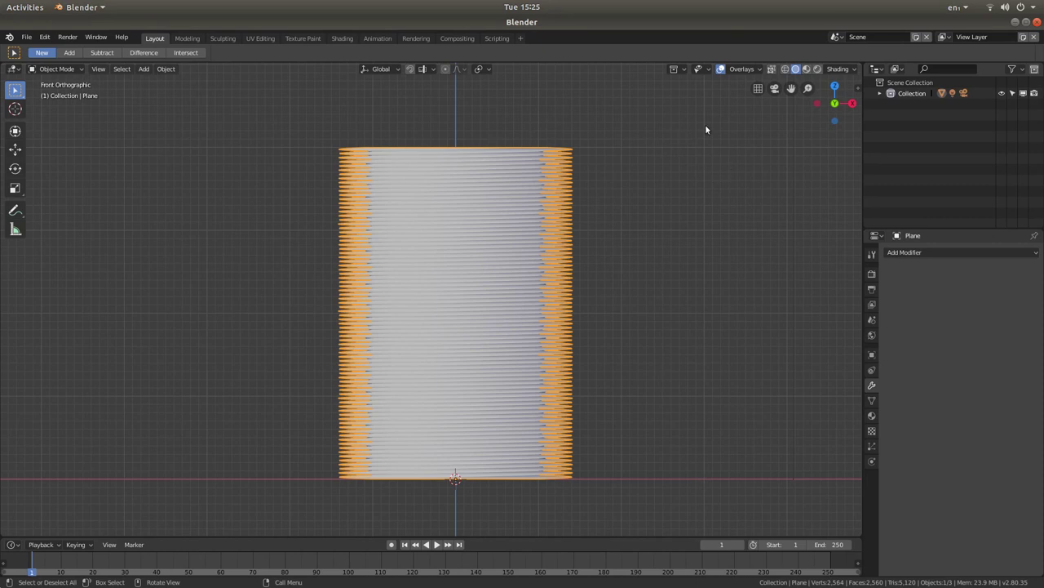
Step: In Edit Mode, invert the selection, delete those vertices, then select all remaining spiral vertices
click(58, 69)
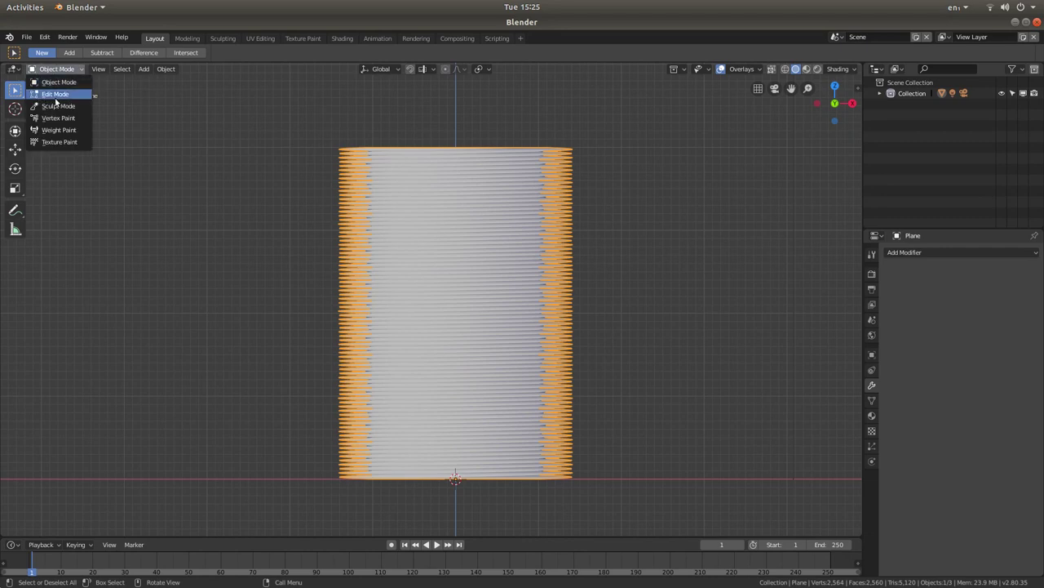
click(66, 101)
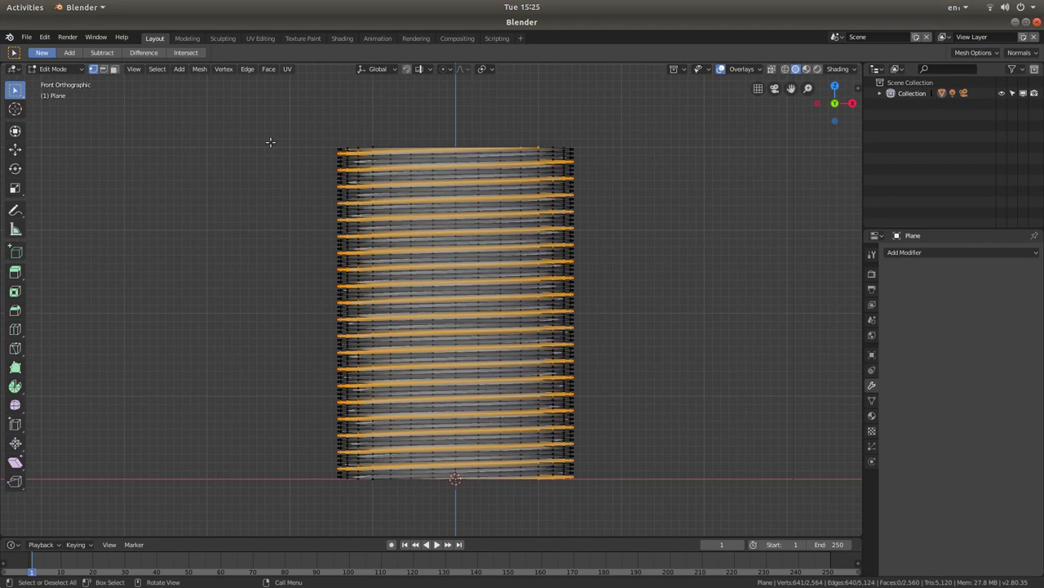
click(156, 71)
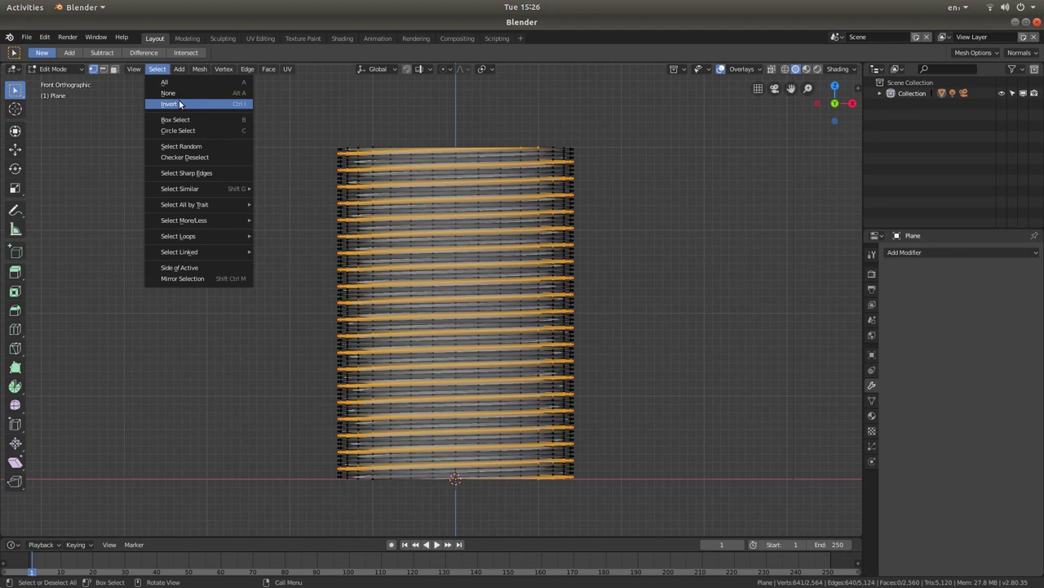
click(180, 102)
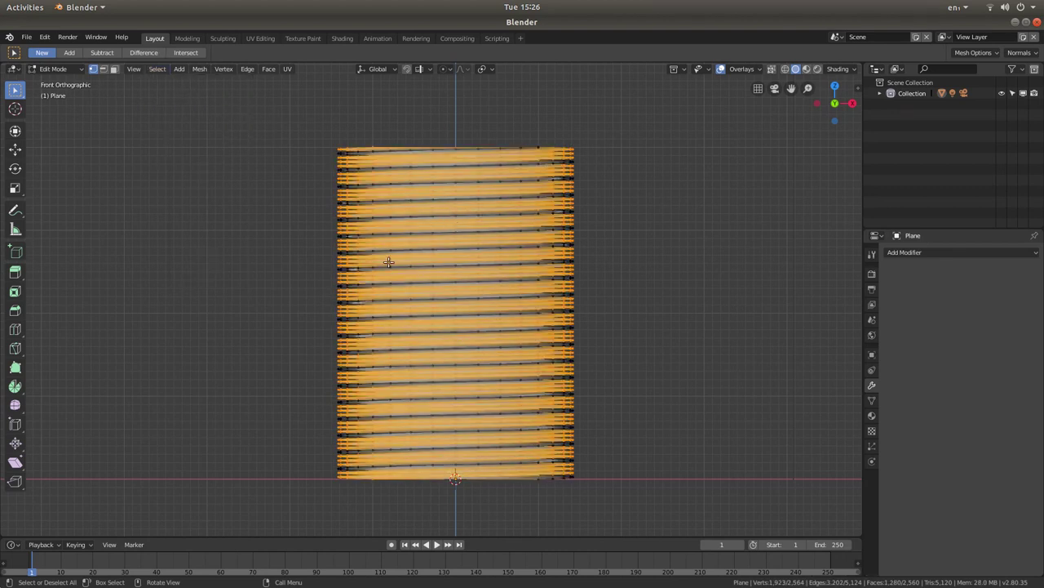
right_click(447, 214)
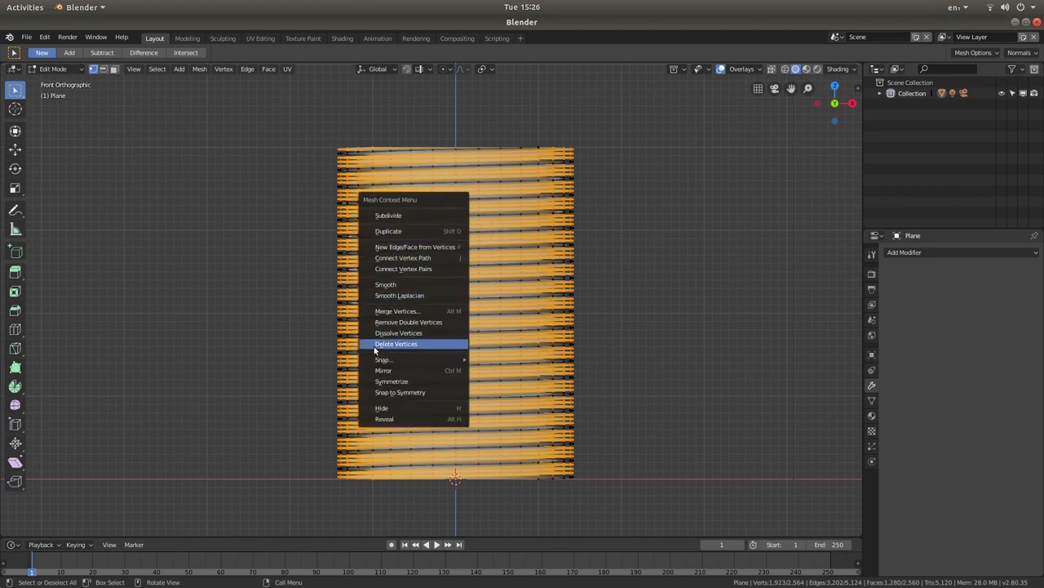
click(418, 343)
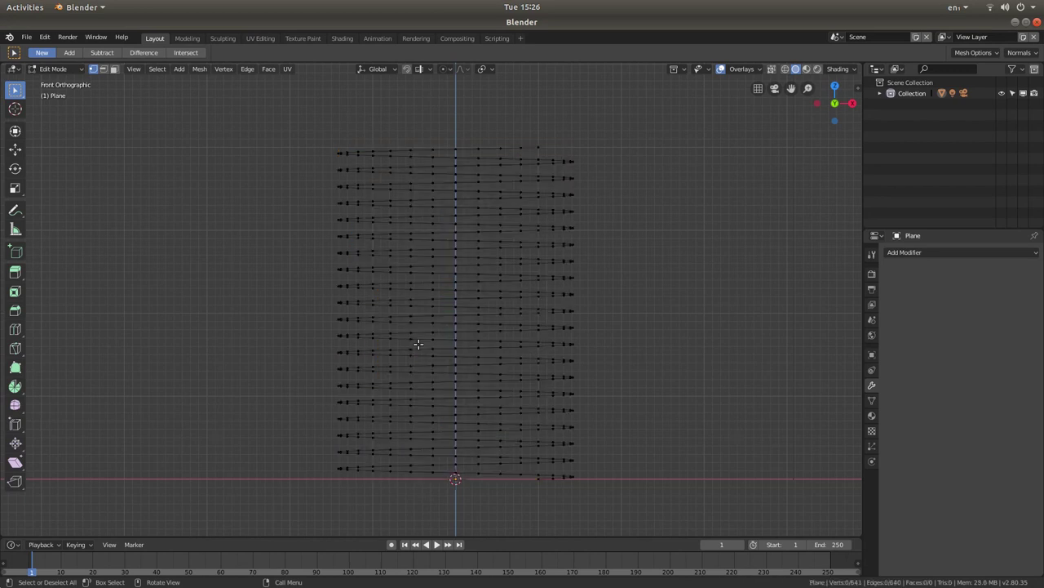
click(157, 71)
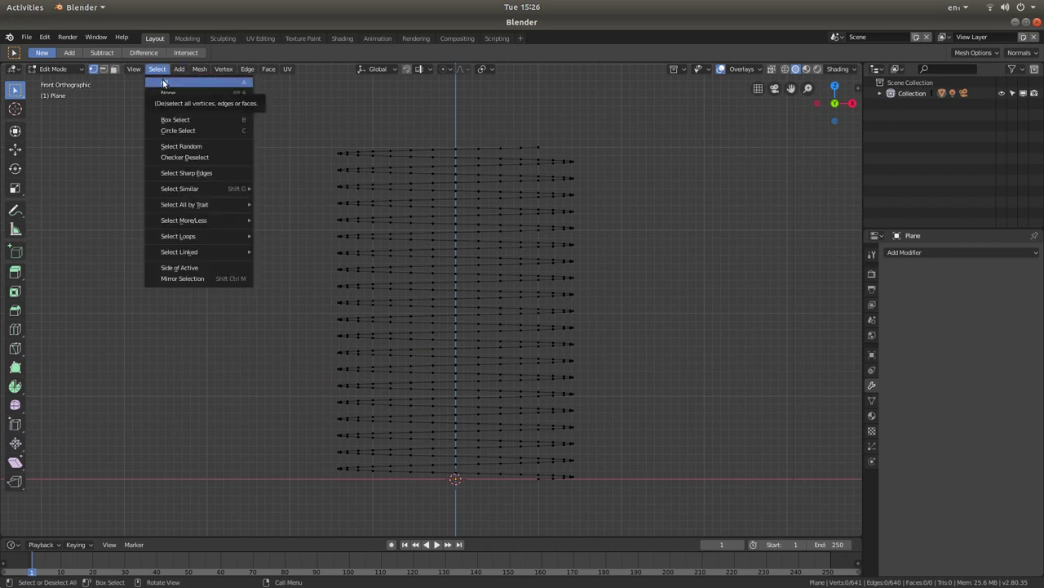
click(163, 82)
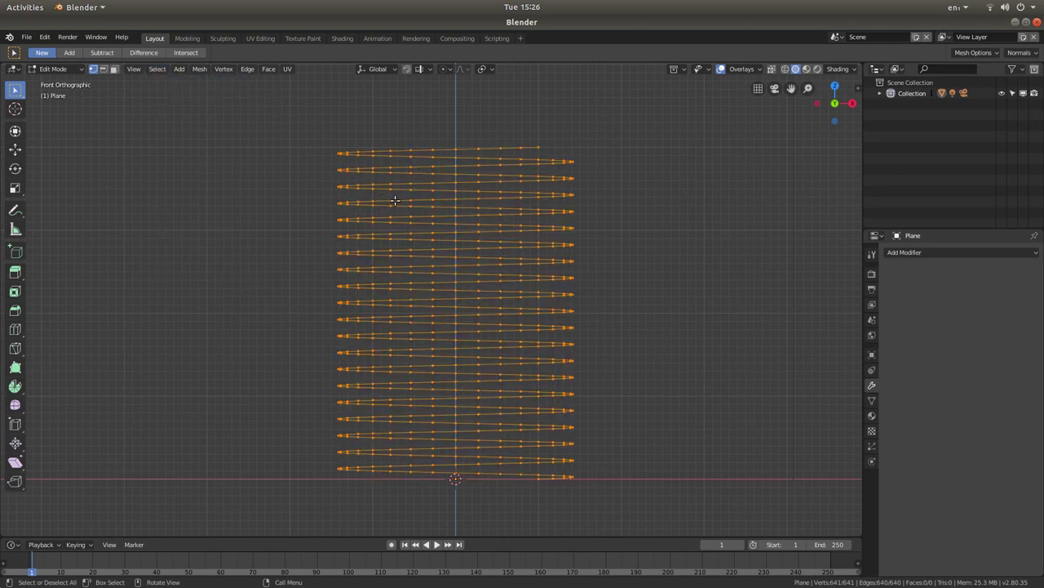
Step: Return to Object Mode and bring up the Object > Convert to options
click(58, 70)
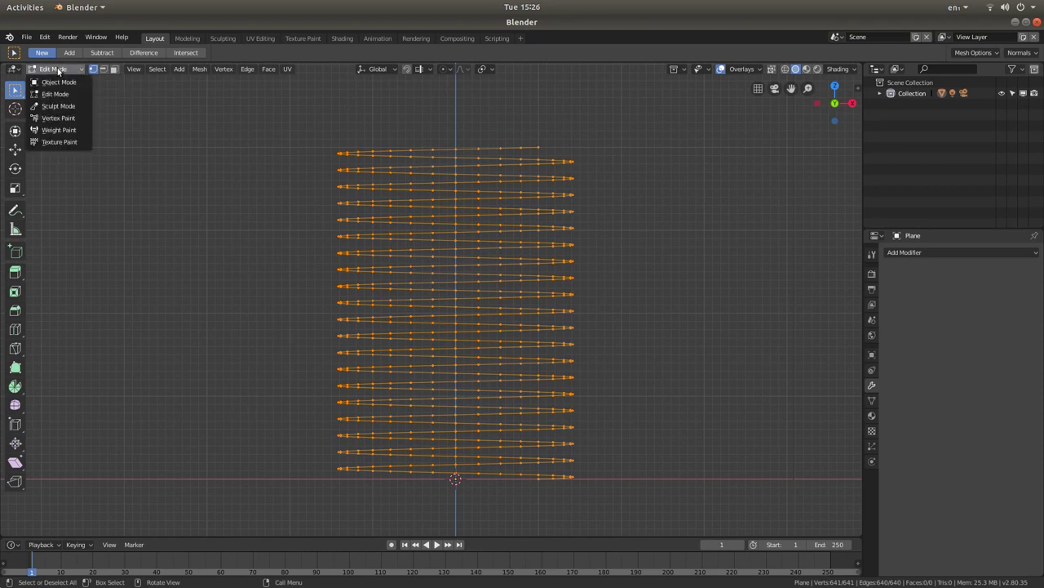
click(65, 82)
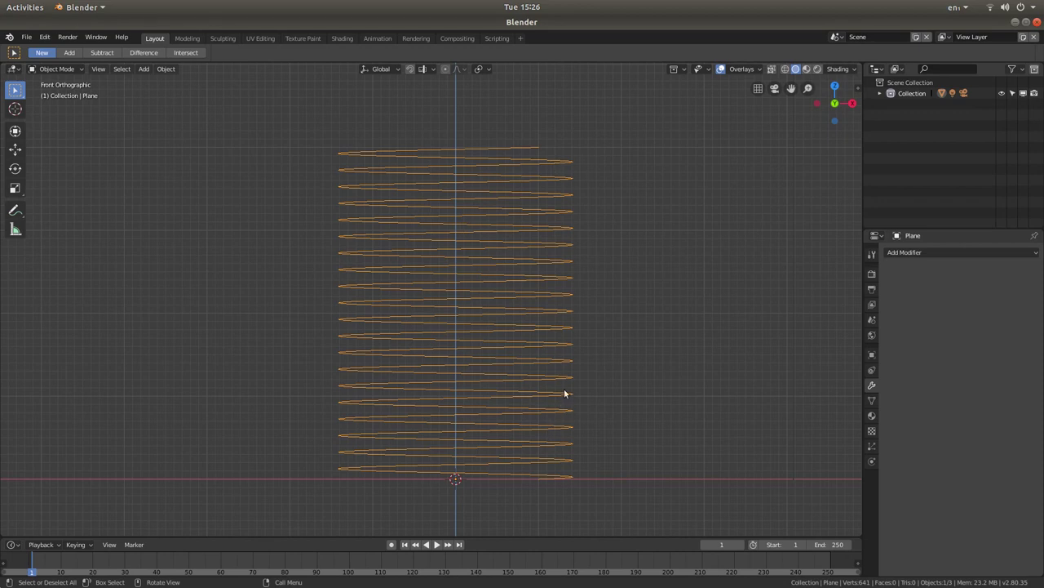
click(166, 69)
mouse_move(170, 360)
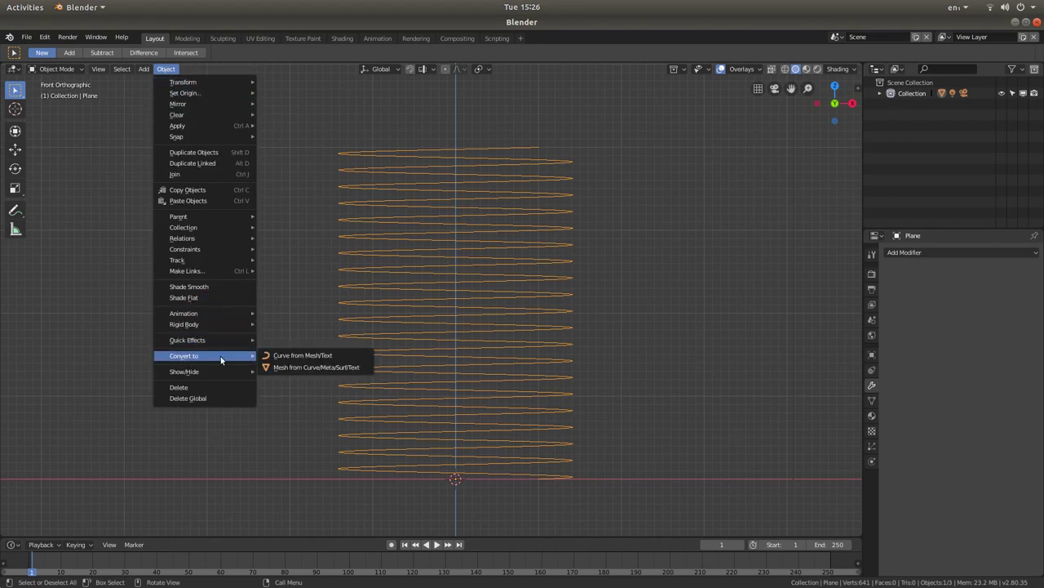
Step: Convert the spiral mesh to a curve and add a Bezier circle
click(328, 356)
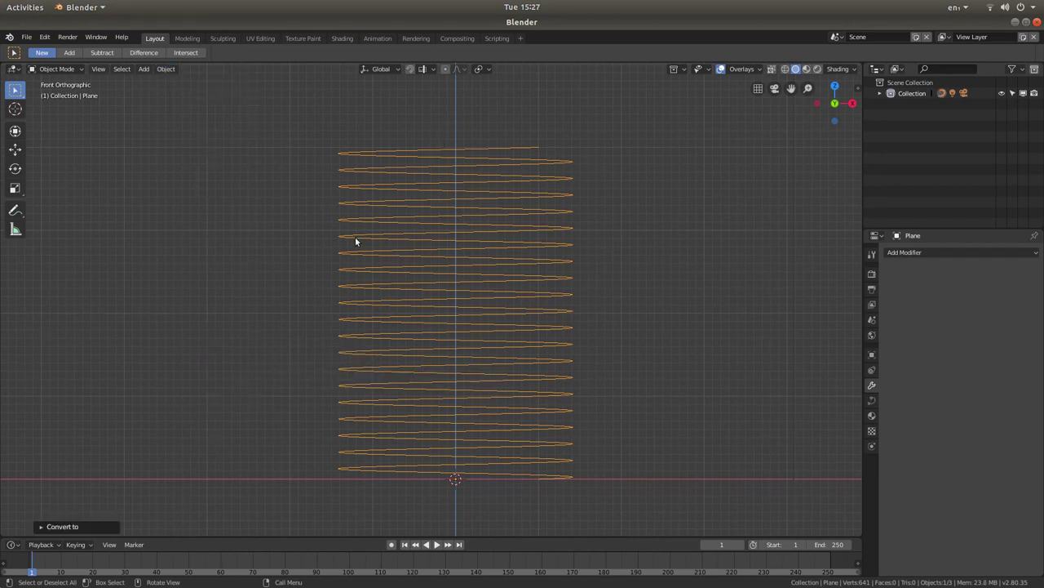
click(147, 72)
mouse_move(158, 96)
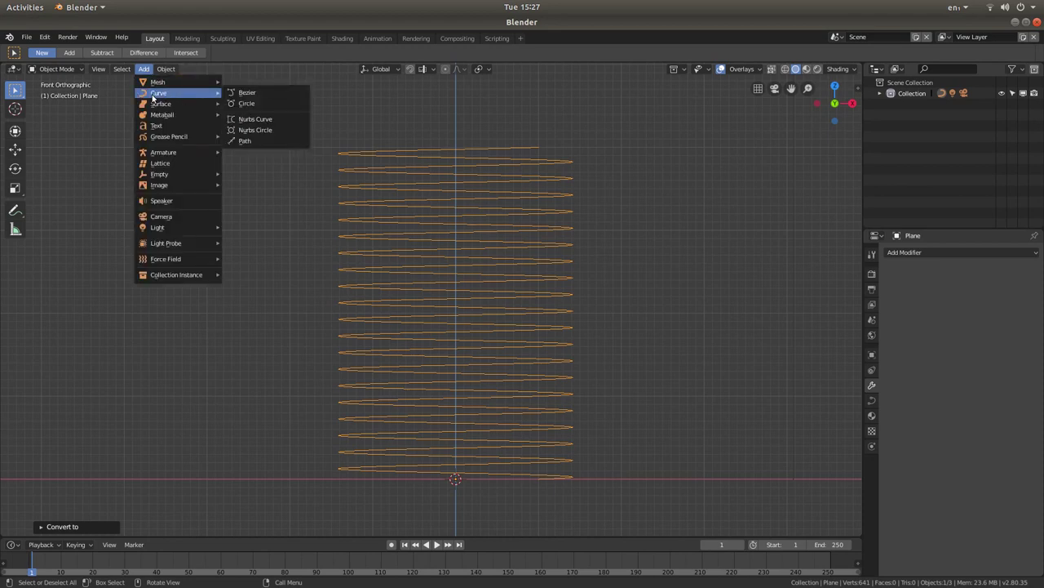
click(249, 104)
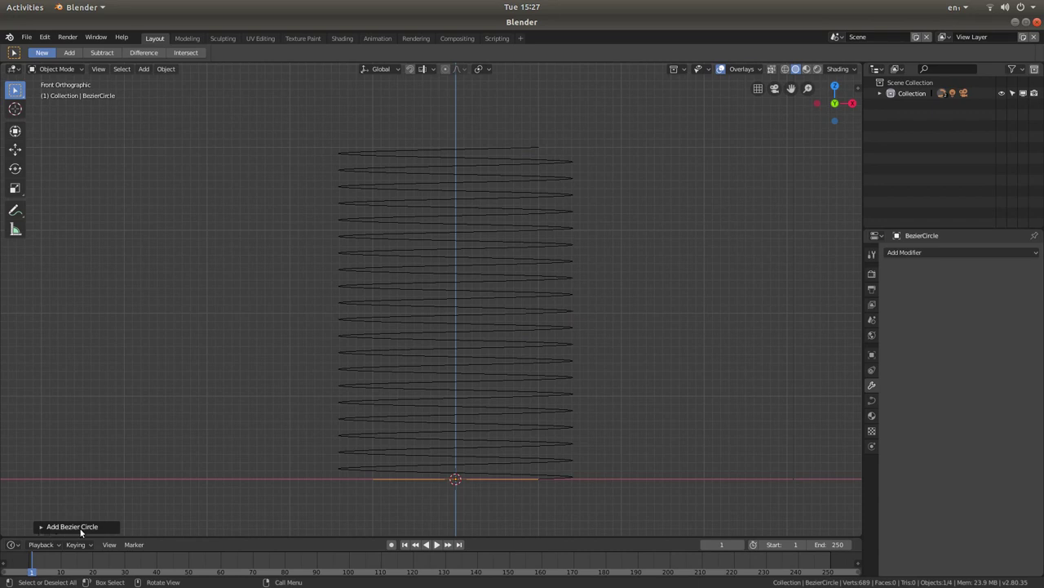
Step: Align the 1 m circle to the view and move it to X 3.15 m
click(41, 527)
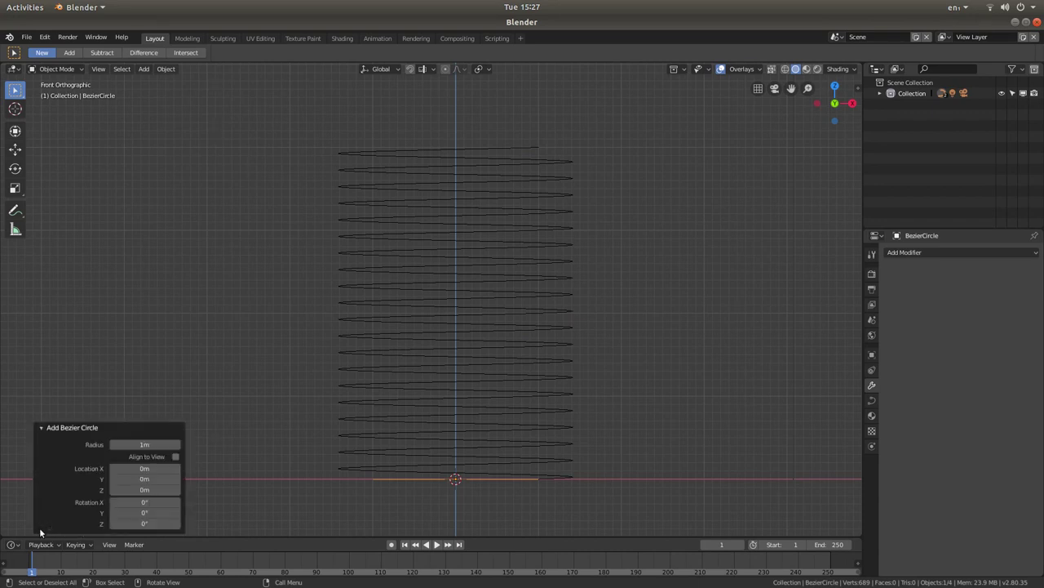
click(177, 457)
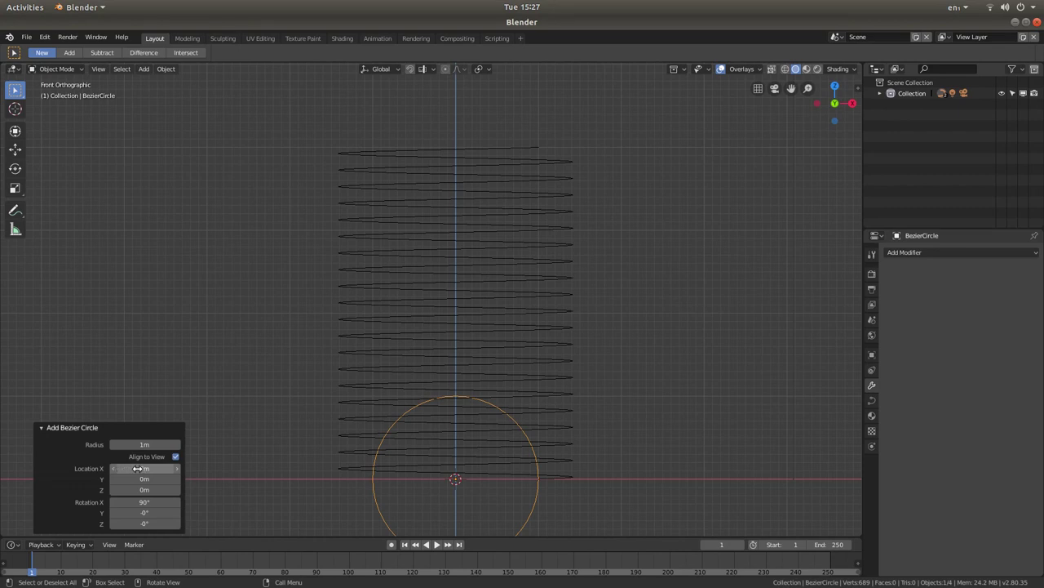
drag(144, 469, 319, 471)
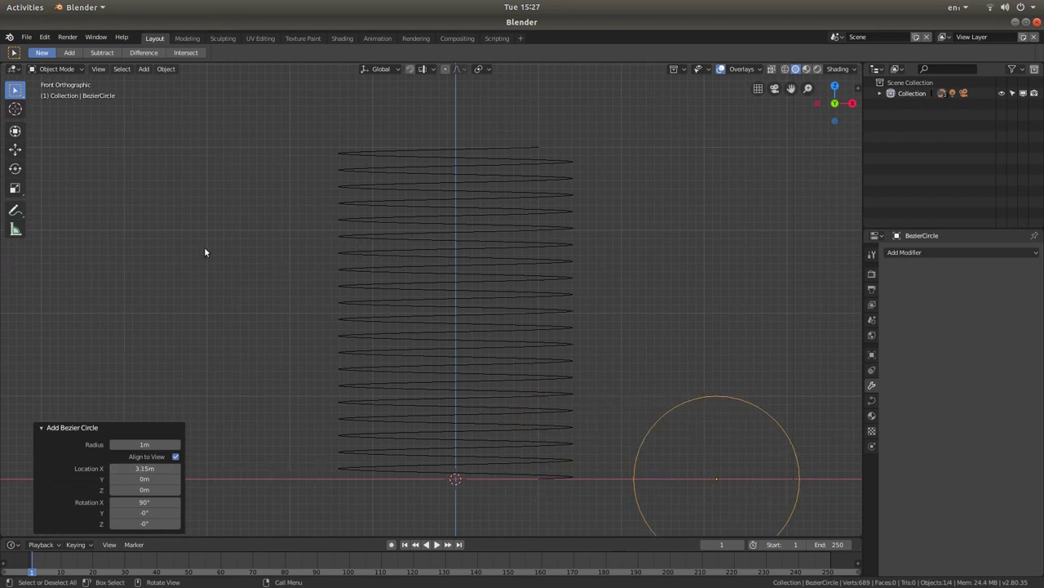
click(41, 428)
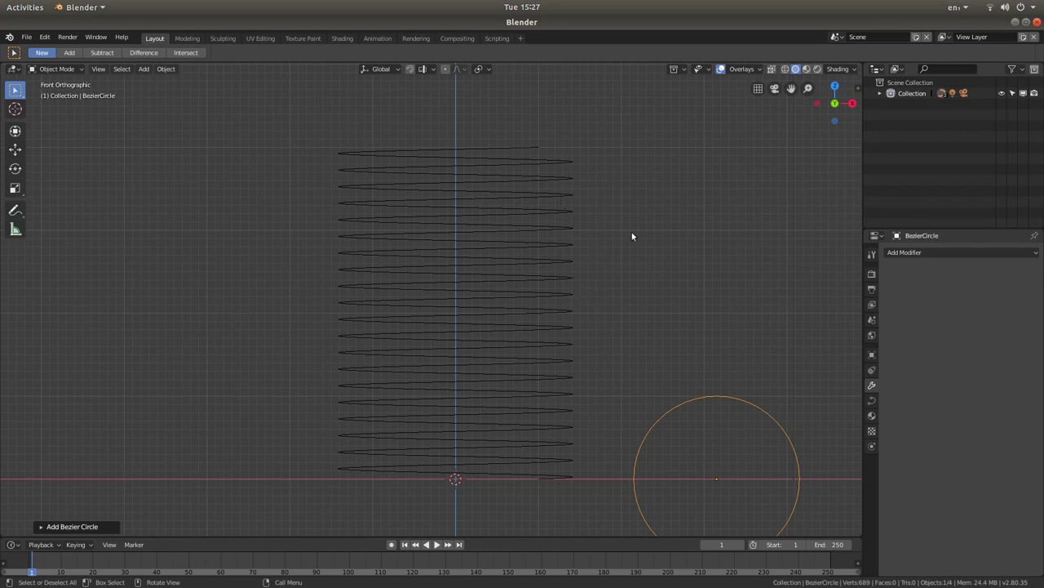
Step: Select the spiral curve, set its Bevel Object to BezierCircle and enable Fill Caps
click(402, 155)
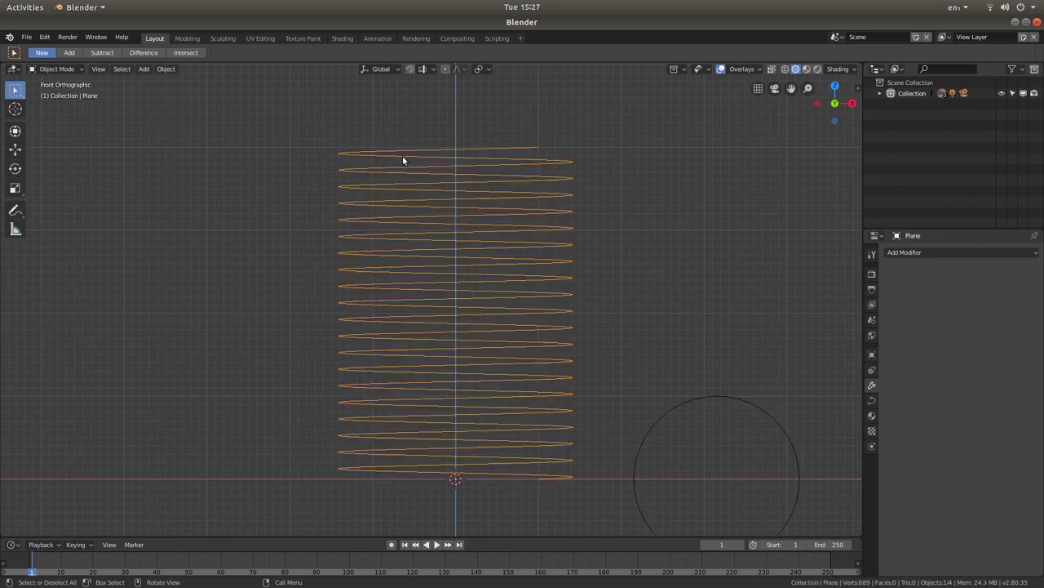
click(872, 403)
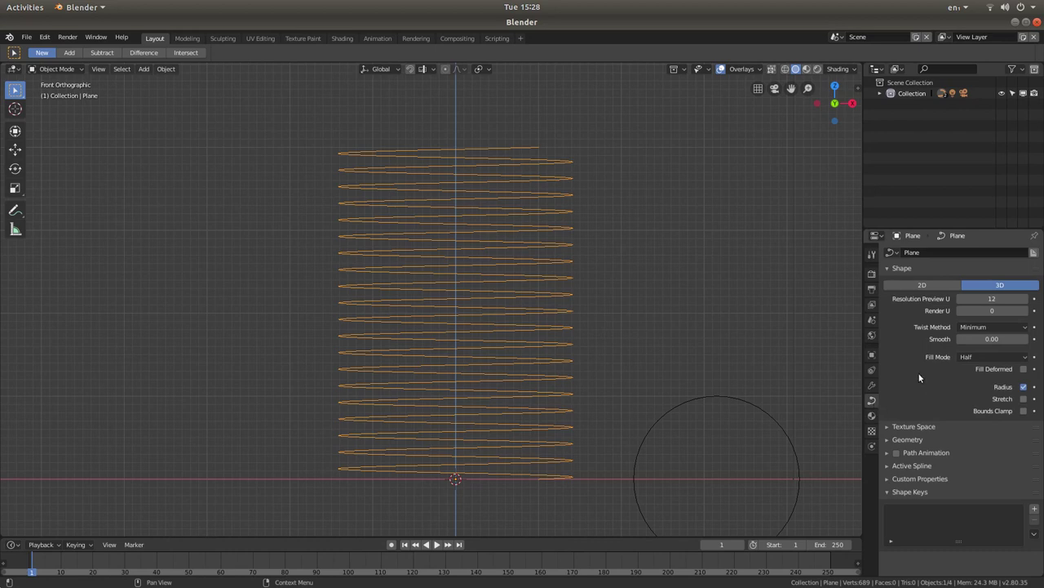
click(889, 441)
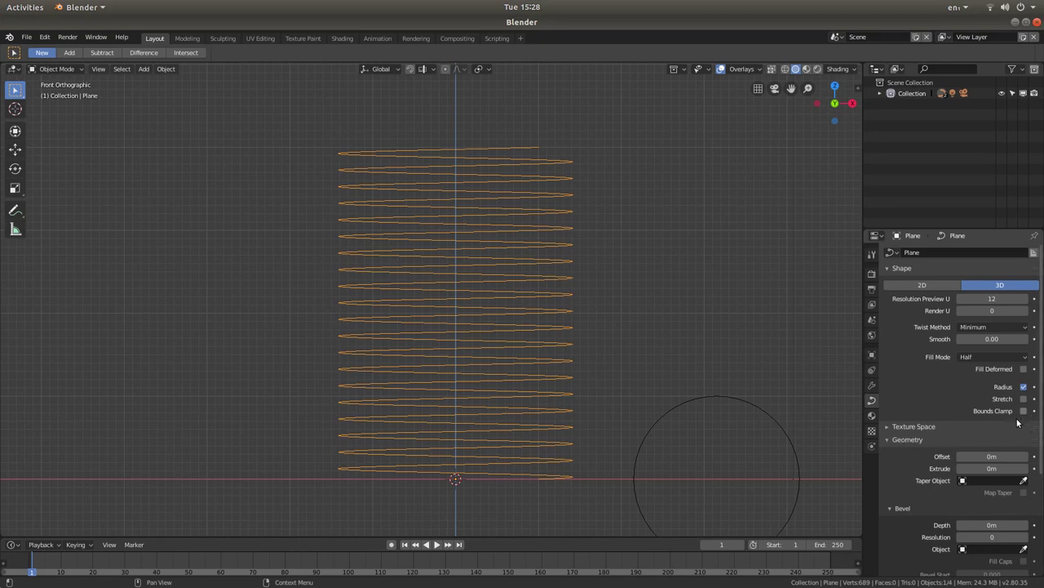
scroll(1018, 422, down, 5)
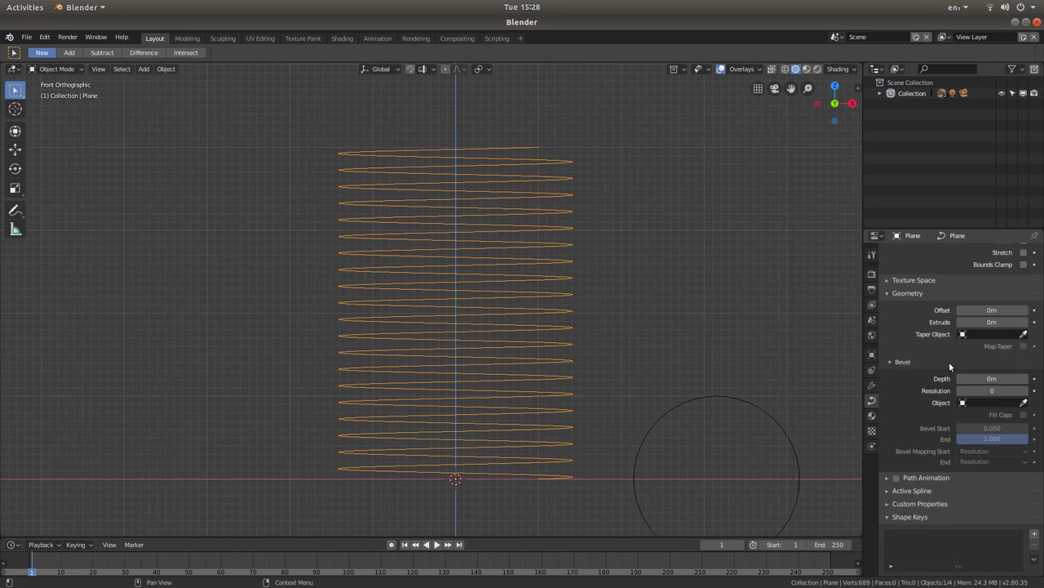
click(975, 406)
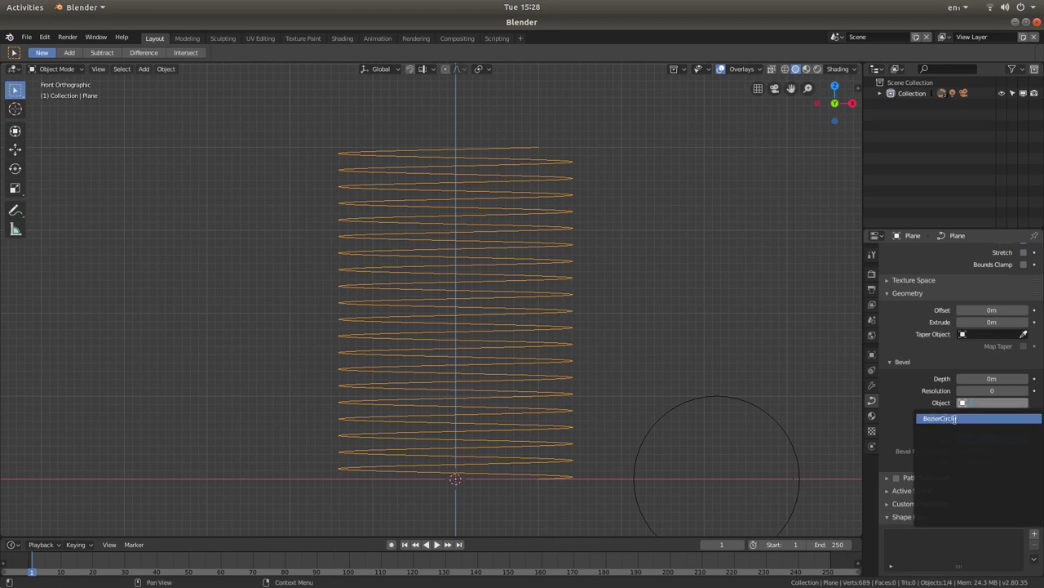
click(955, 418)
scroll(569, 244, down, 1)
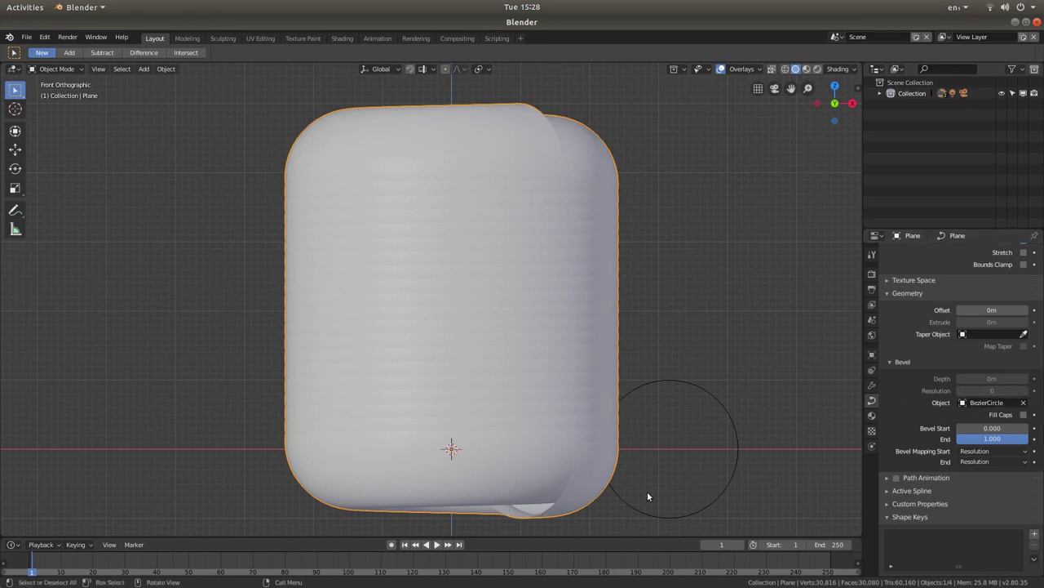
click(1024, 414)
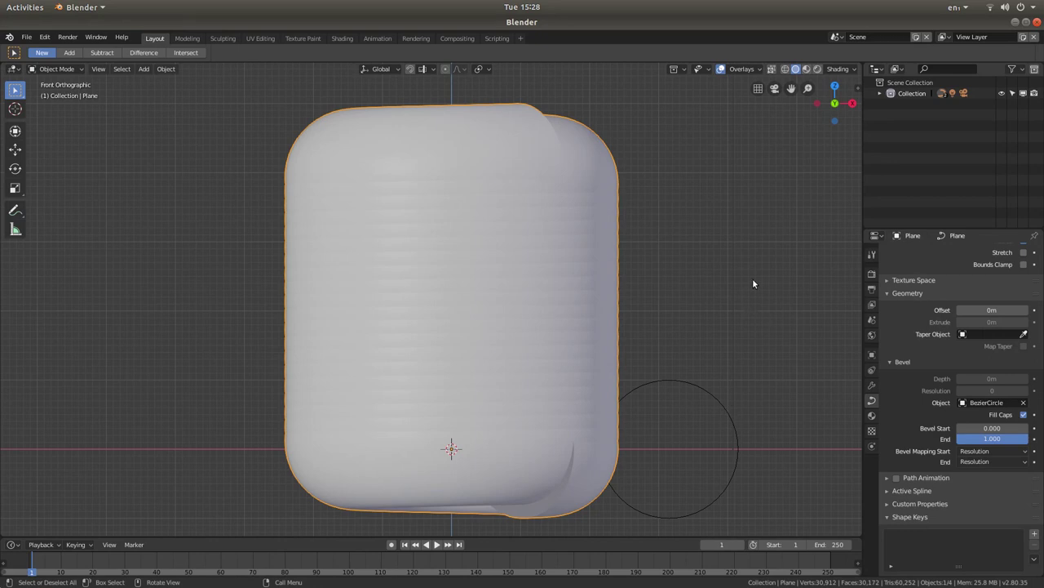
Step: Scale the BezierCircle profile down to 0.0852 so the coil becomes a thin tube
click(698, 388)
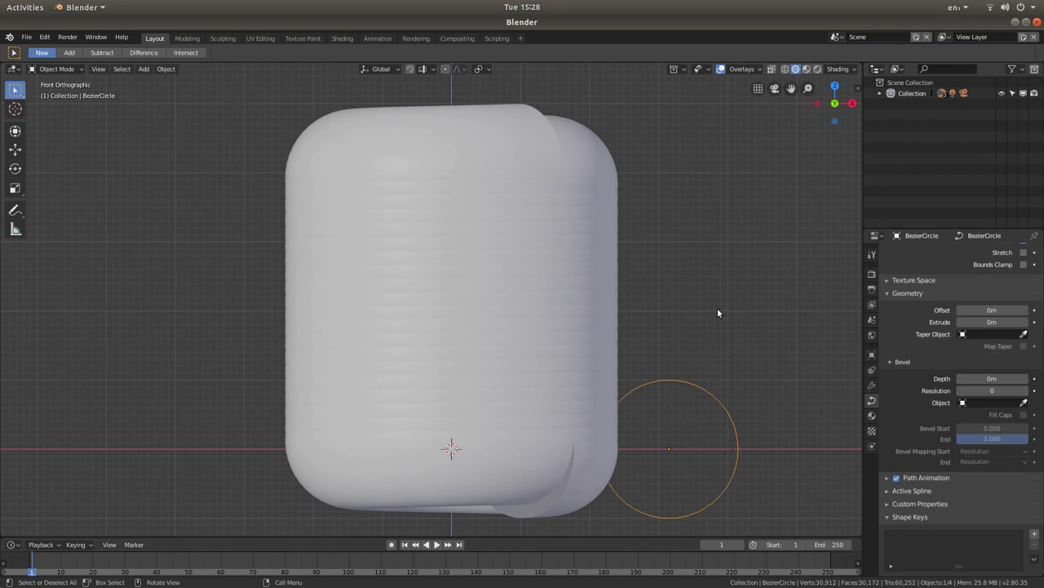
key(s)
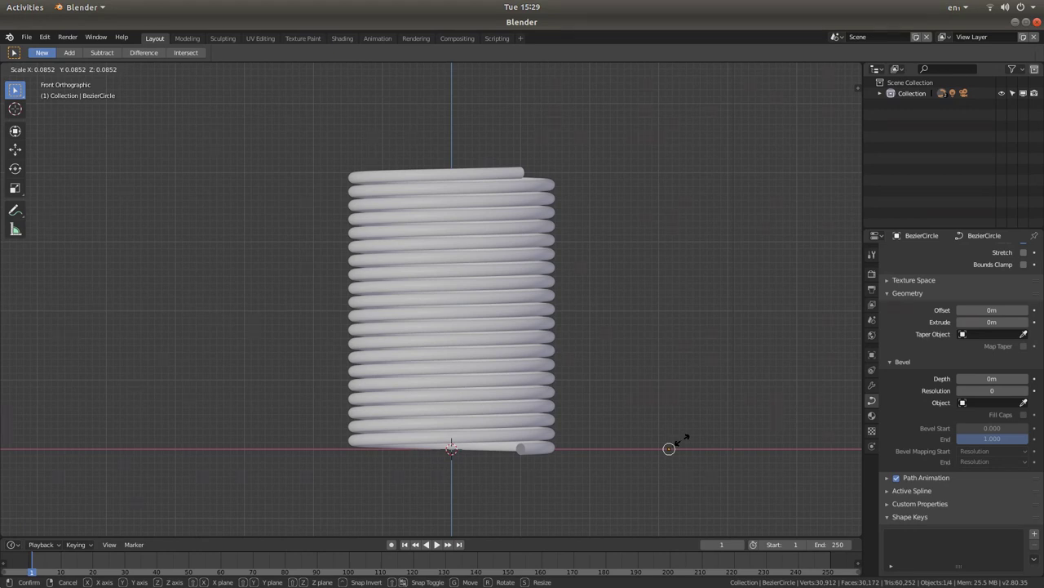
click(682, 440)
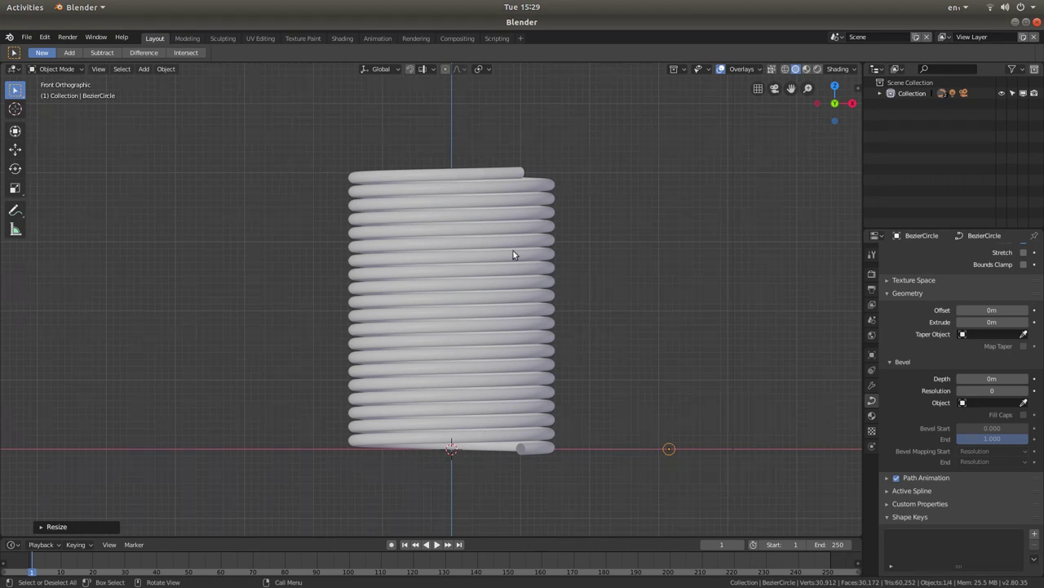
Step: Put the coil in Edit Mode and apply To Sphere at factor 0.657 to bulge its turns
click(442, 193)
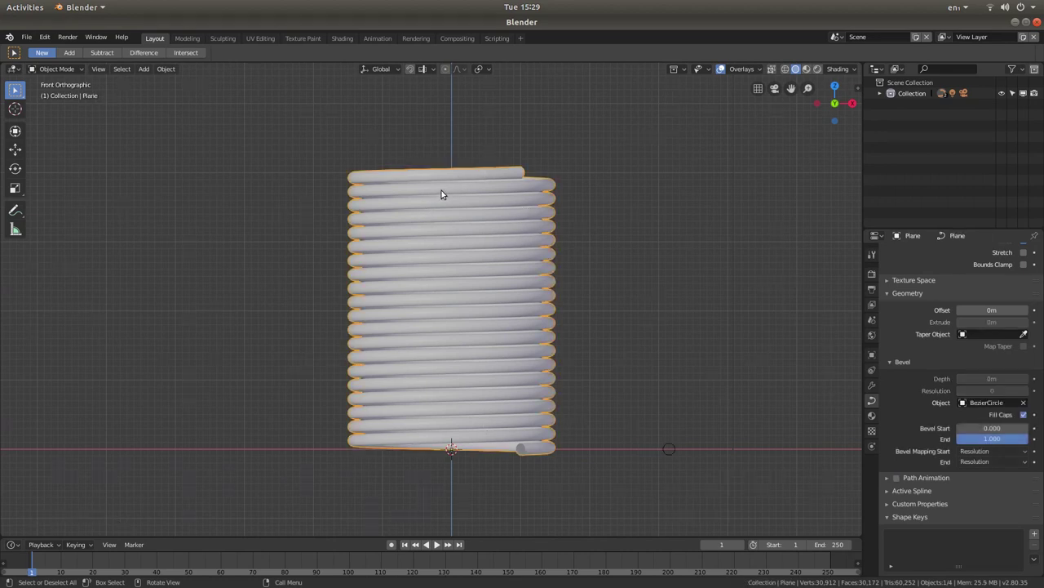
click(52, 71)
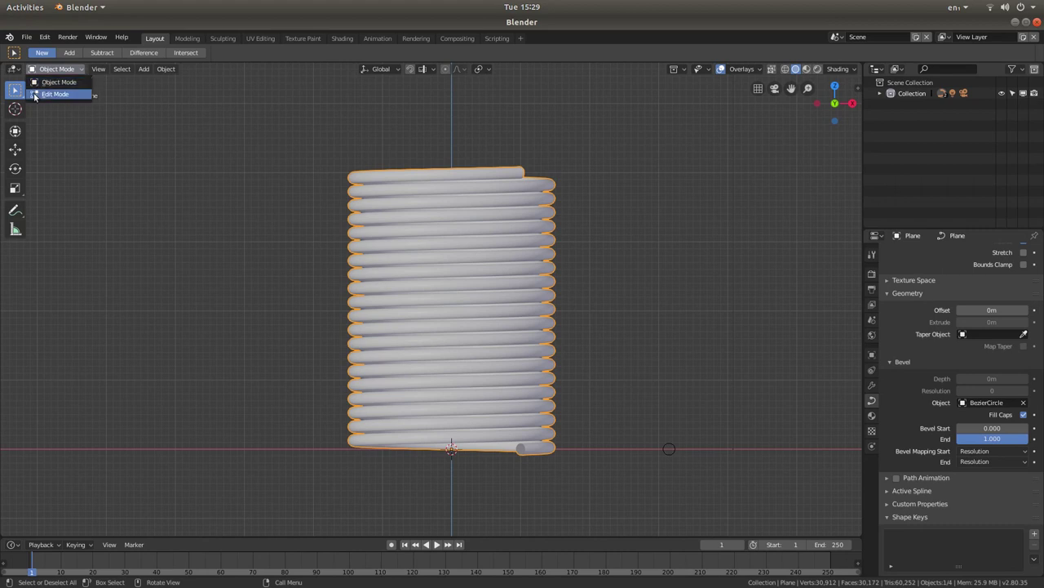
click(53, 95)
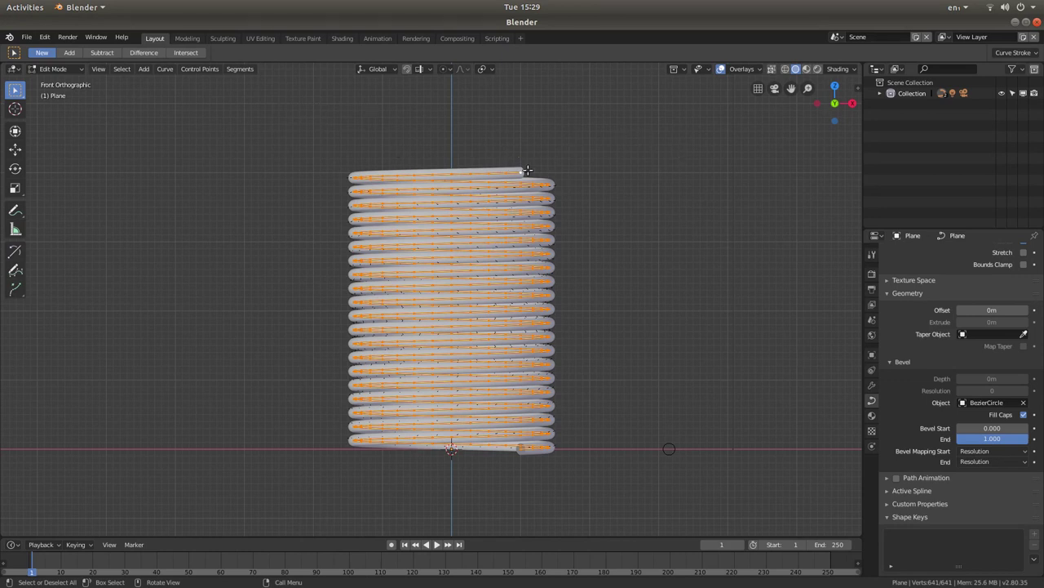
click(167, 69)
mouse_move(183, 82)
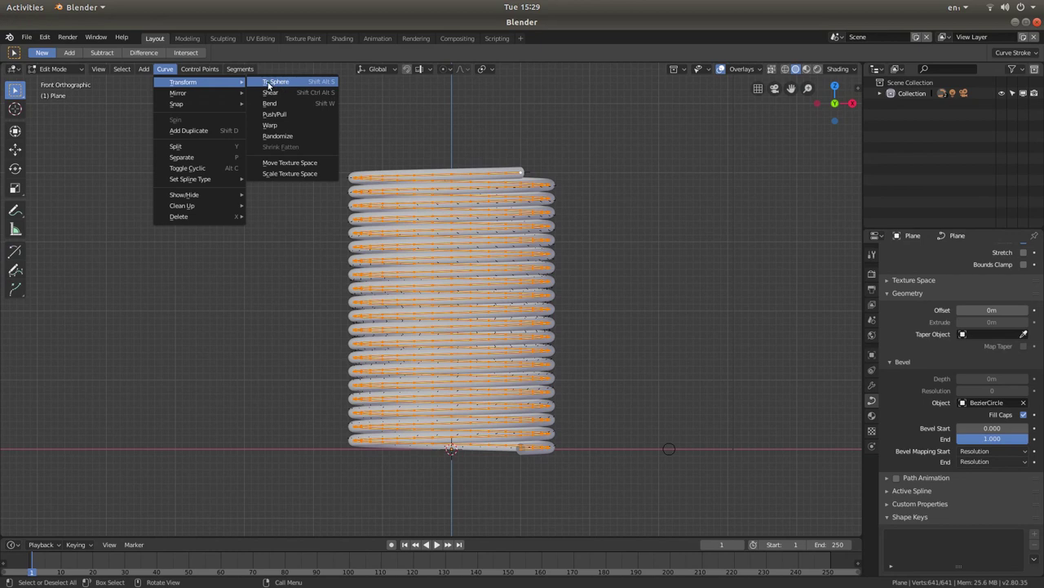
click(297, 83)
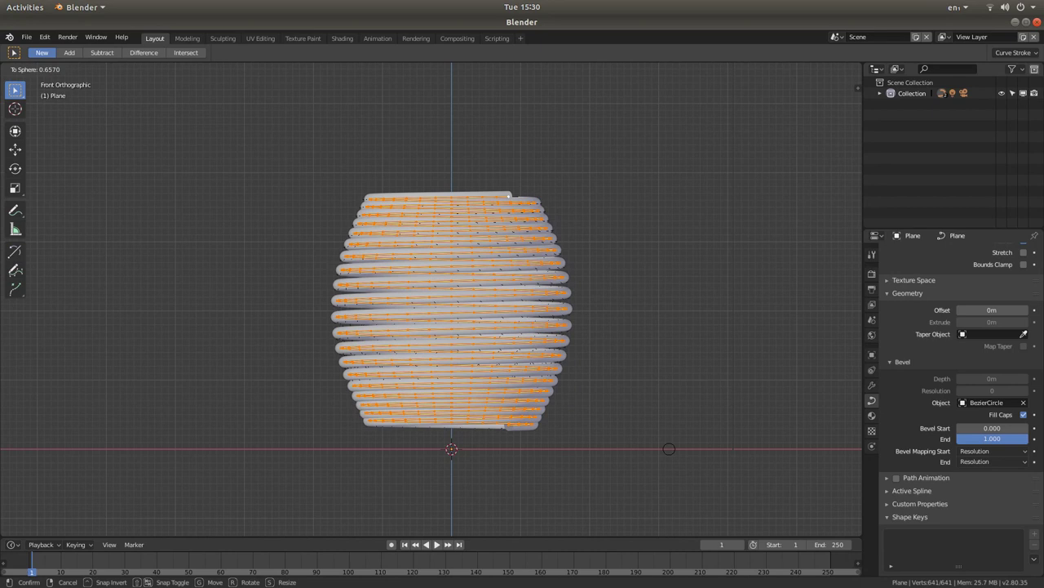
Step: Confirm the 0.657 bulge, then scale the coil up by 1.5281 with the Scale tool
click(579, 119)
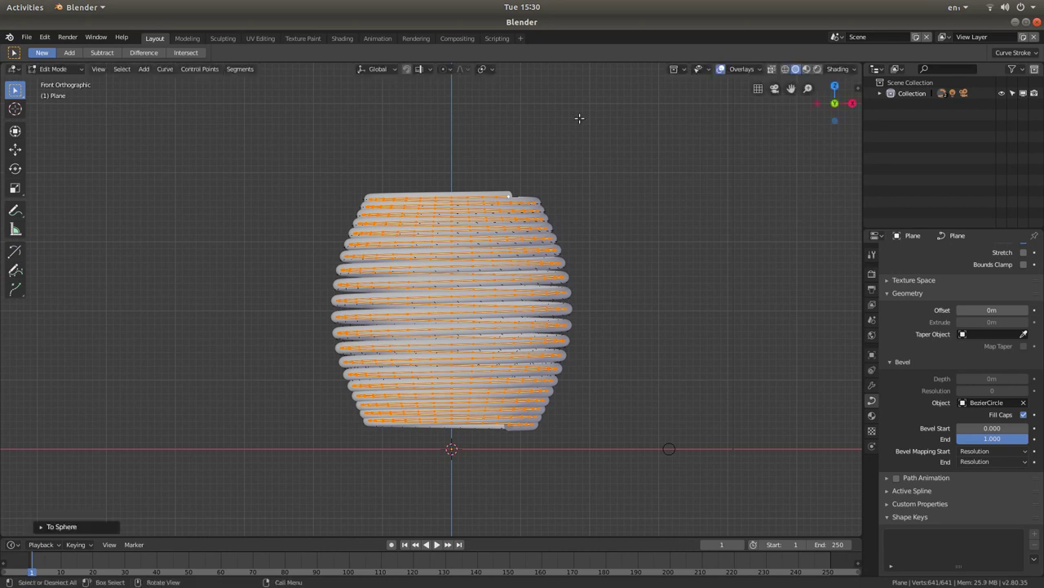
click(15, 189)
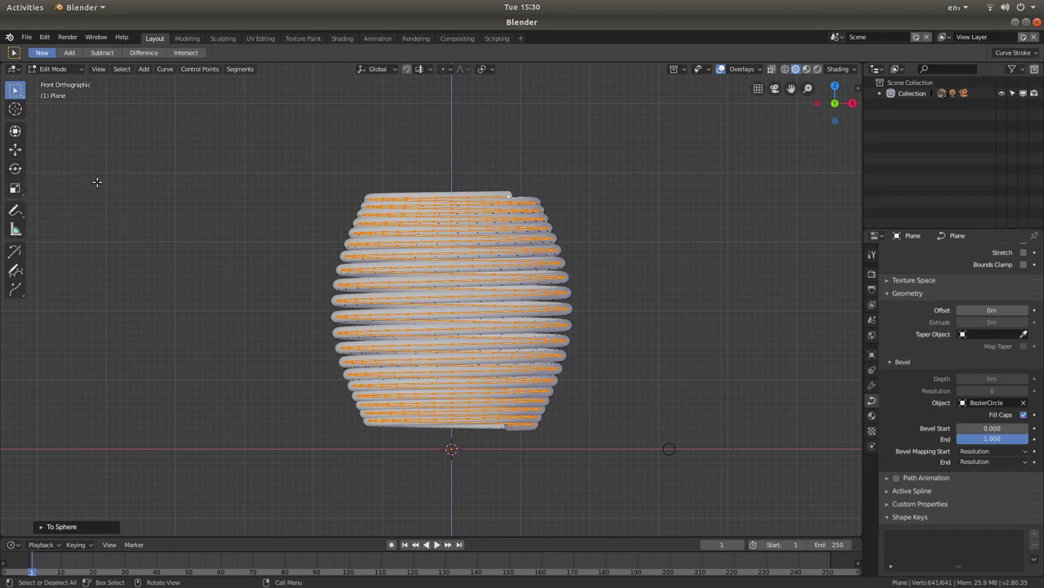
click(16, 188)
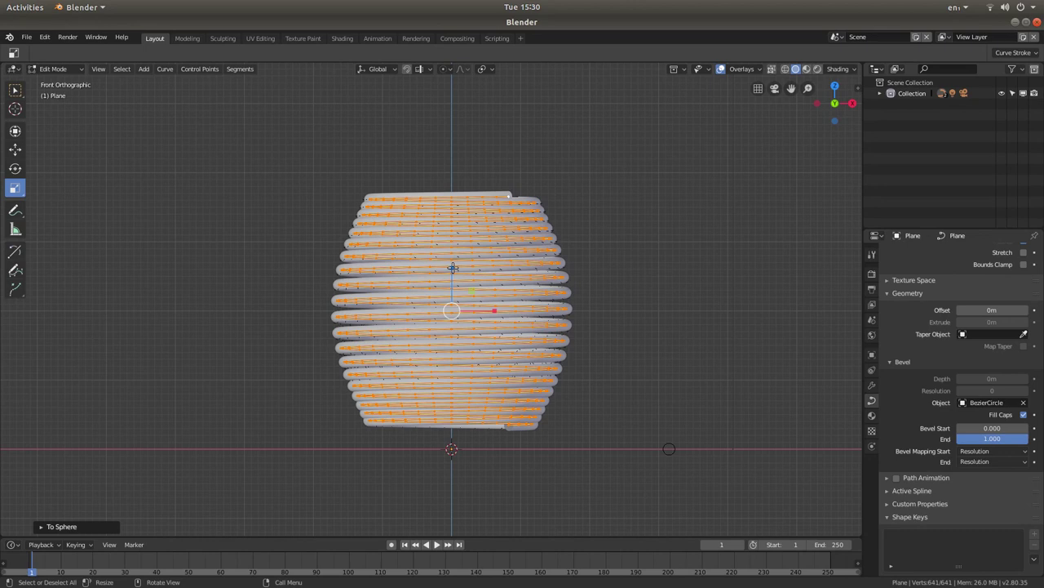
drag(453, 268, 456, 246)
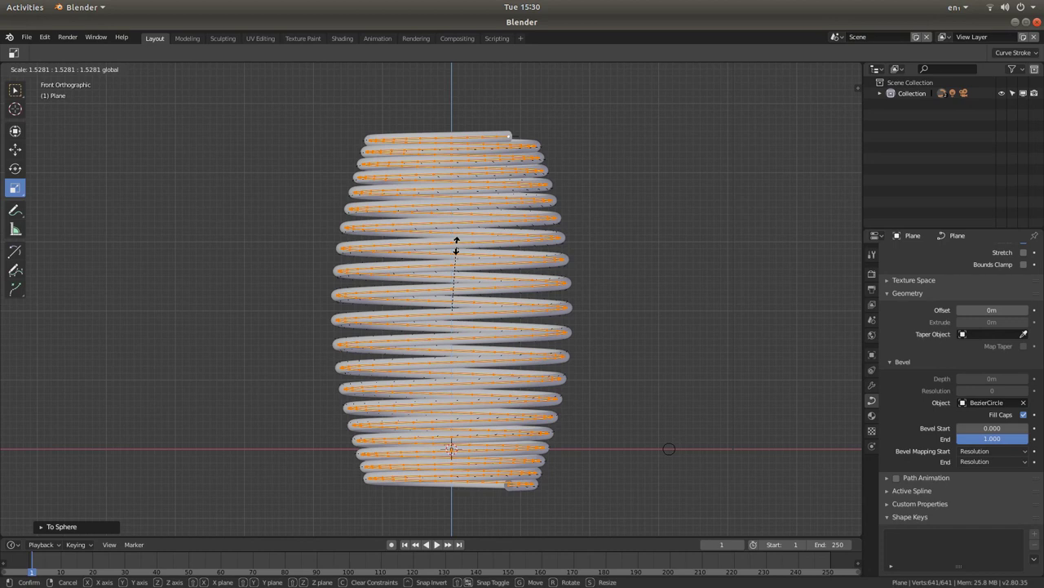
click(457, 245)
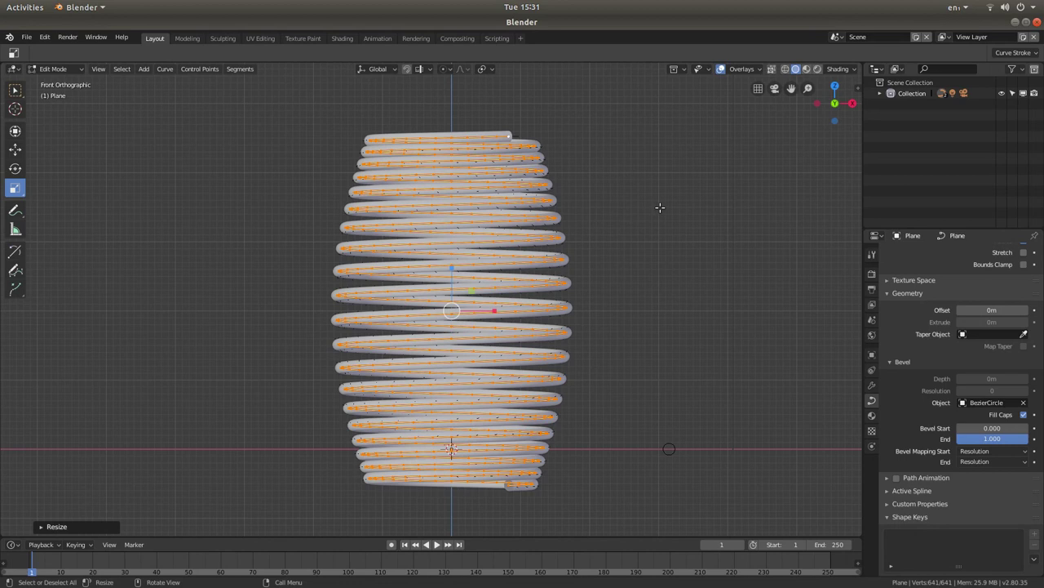
Step: Back in Object Mode, convert the coil to a mesh and give it smooth shading
click(54, 69)
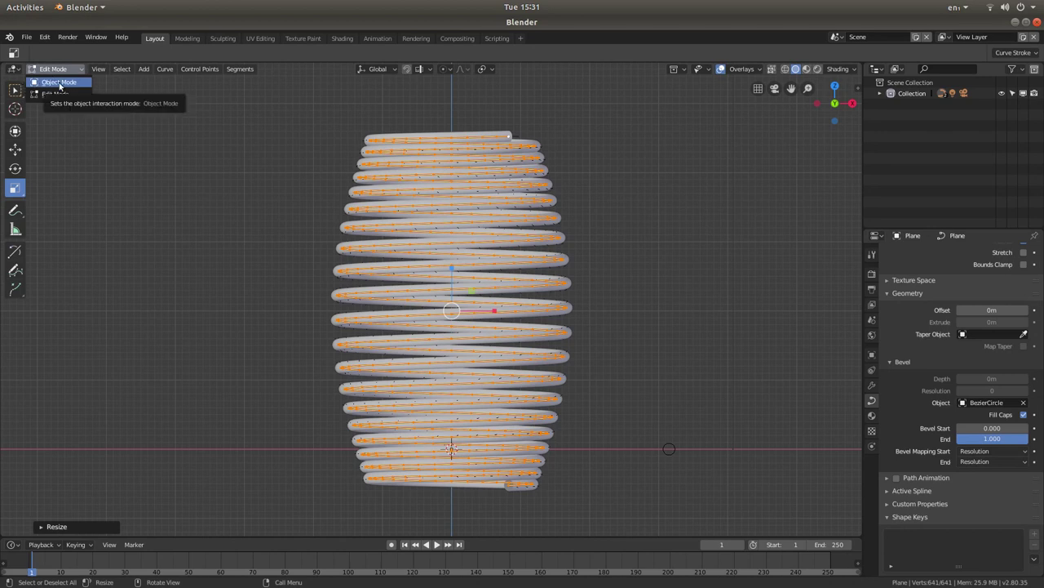
click(59, 84)
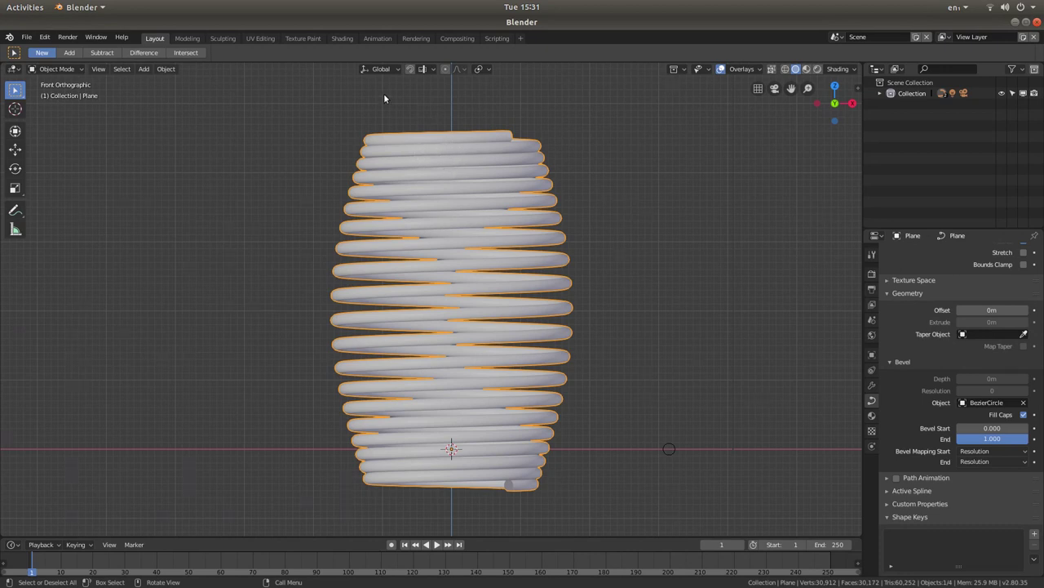
click(166, 68)
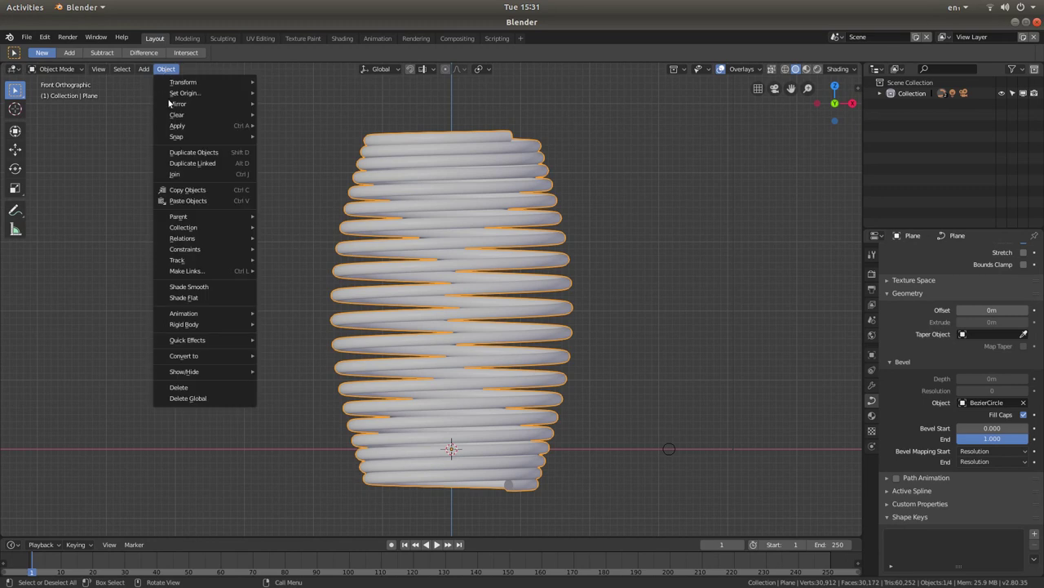
mouse_move(194, 356)
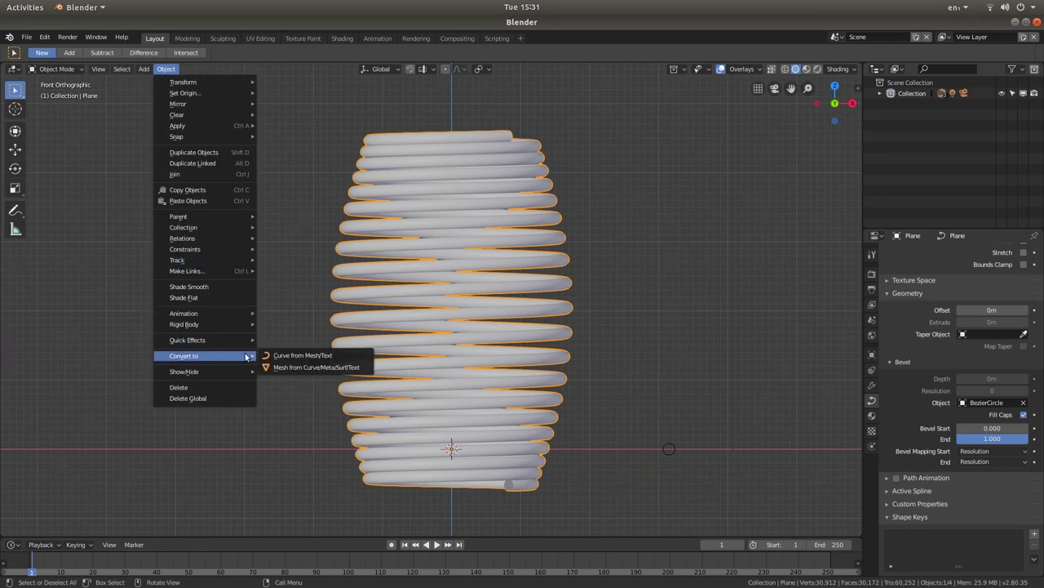
click(323, 368)
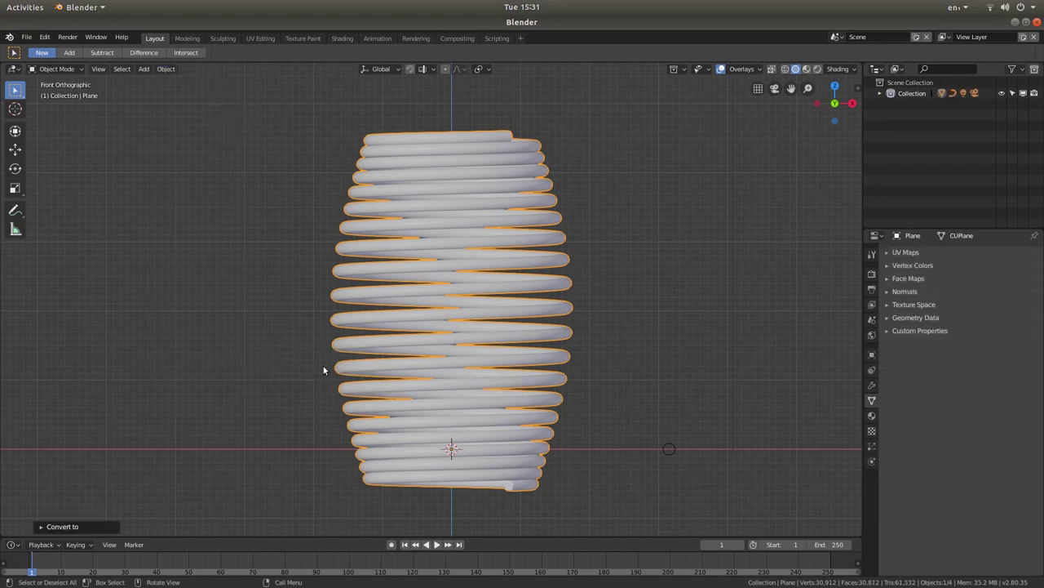
right_click(430, 167)
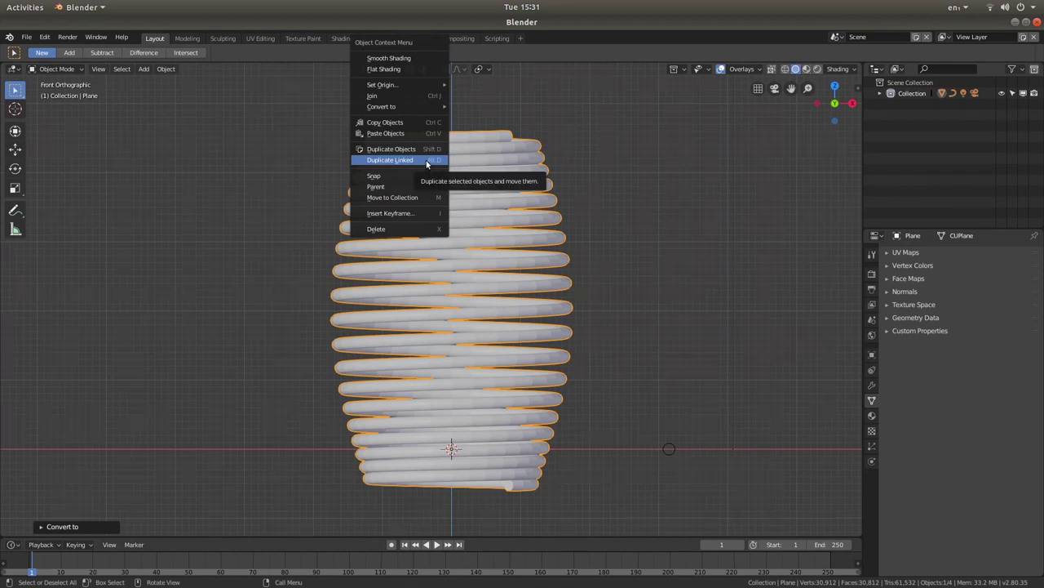
click(408, 58)
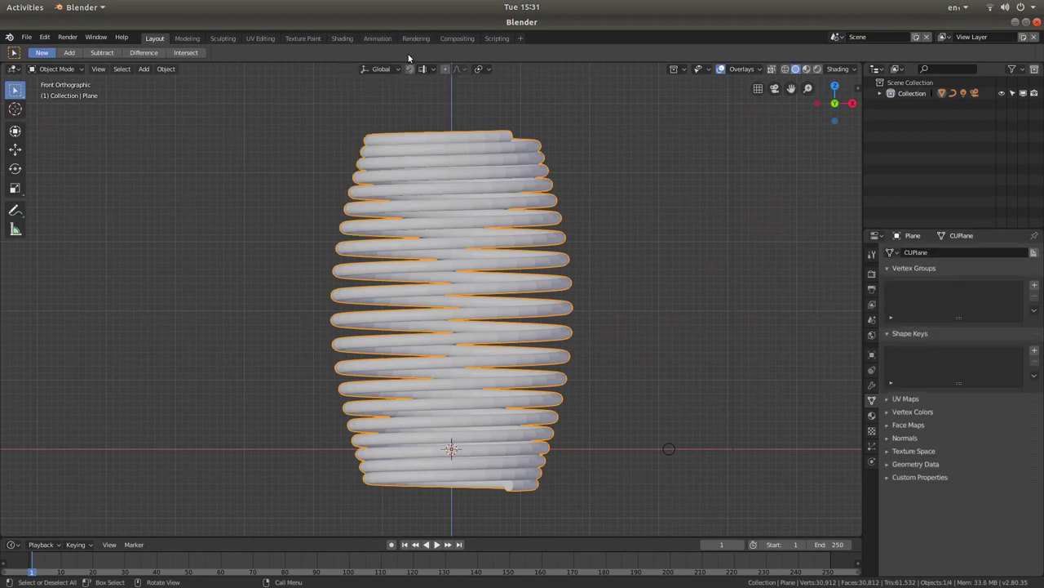
Step: Delete the leftover BezierCircle profile object
click(672, 448)
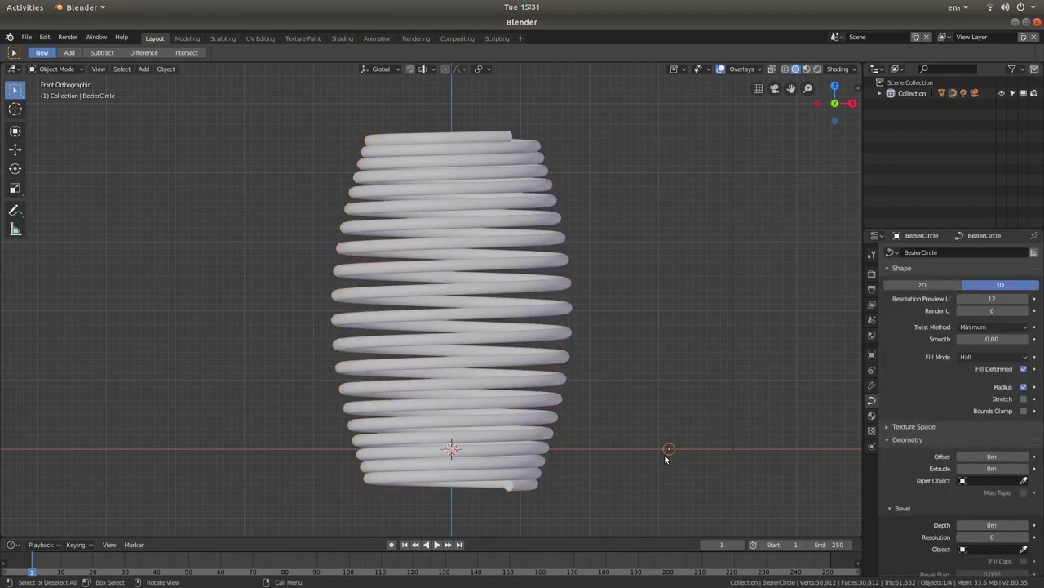
right_click(668, 449)
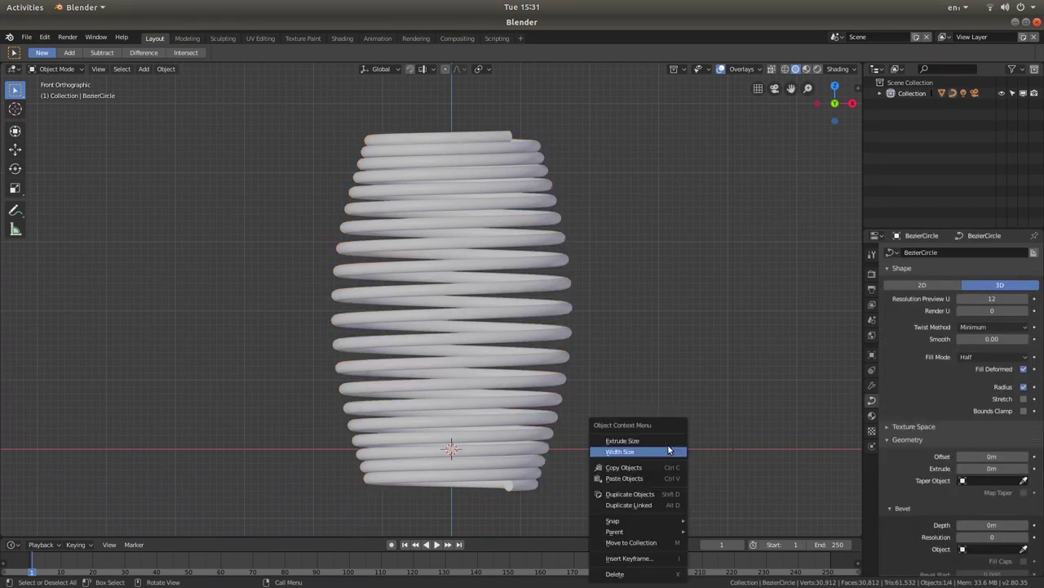
click(620, 575)
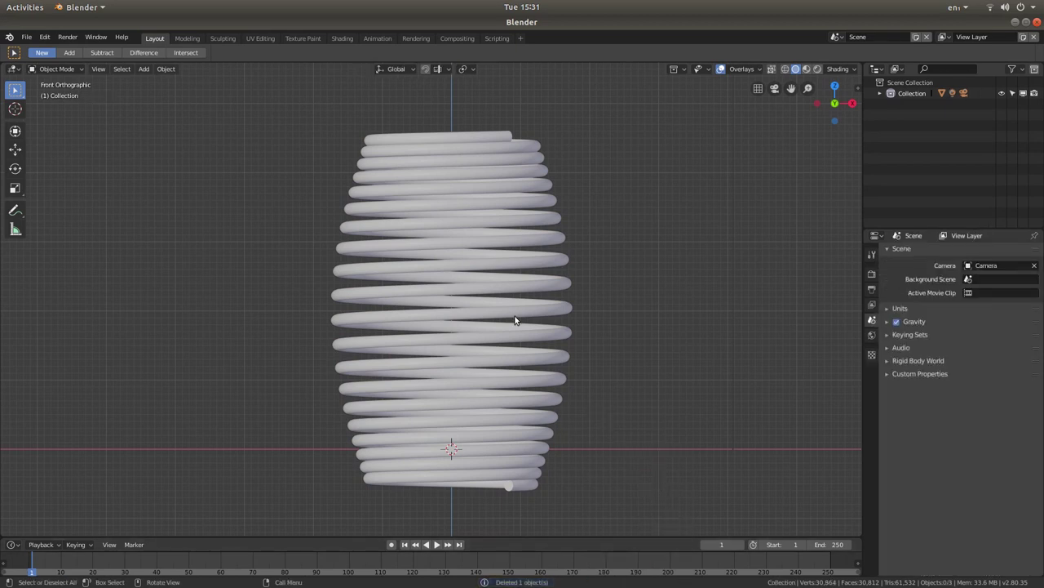
scroll(498, 300, up, 1)
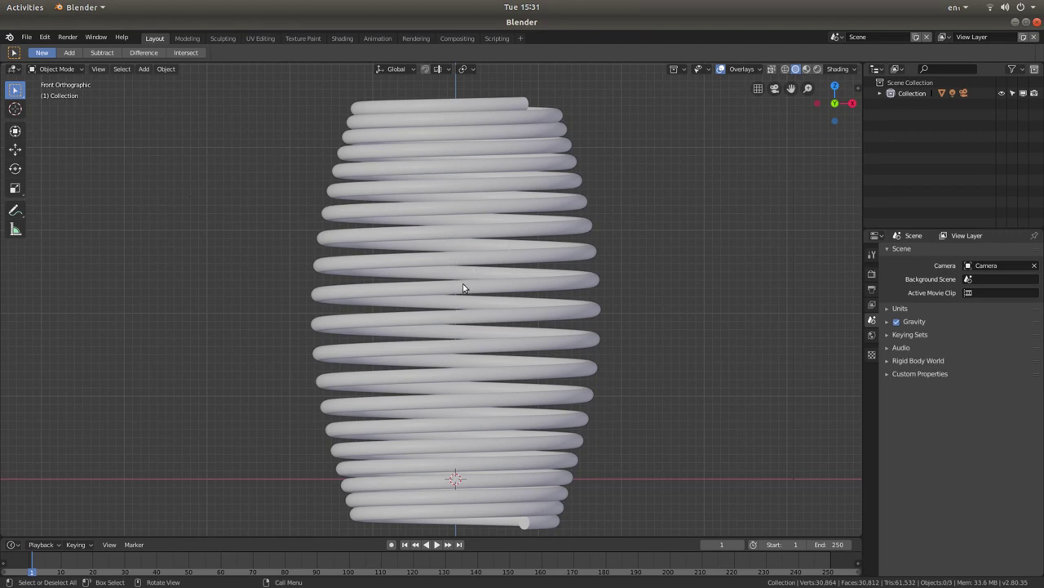
shift+middle_drag(469, 295, 469, 284)
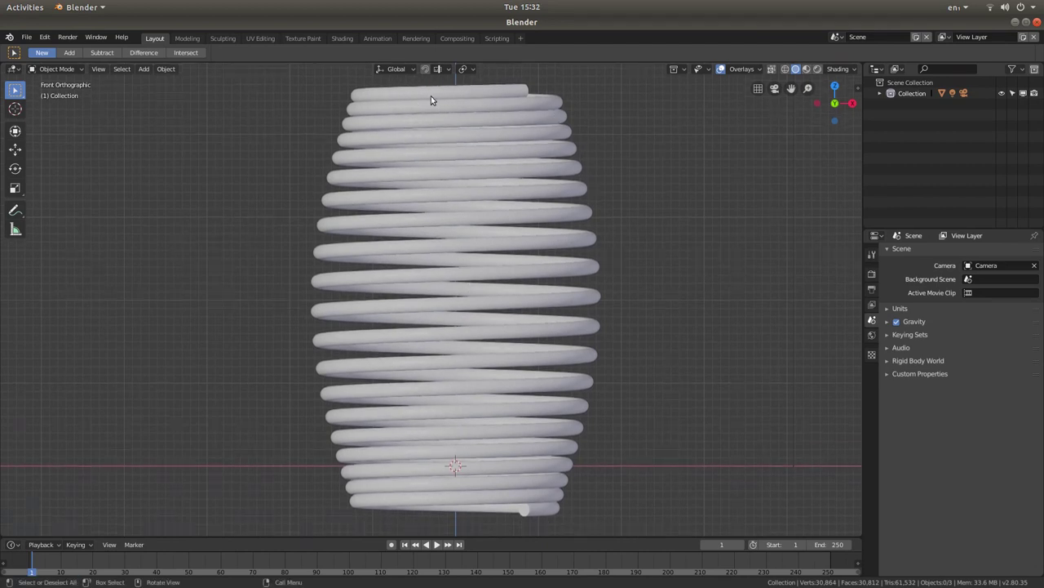